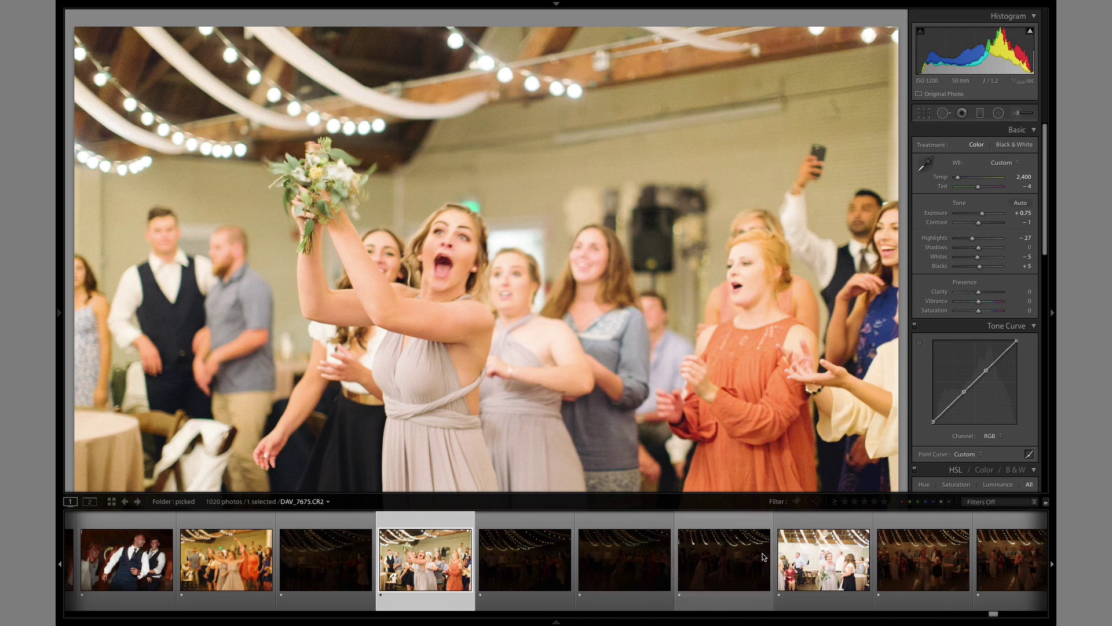
# Remove the overexposed bouquet-toss photo KAT_6551.CR2 from the catalog without deleting it from disk
pyautogui.click(808, 552)
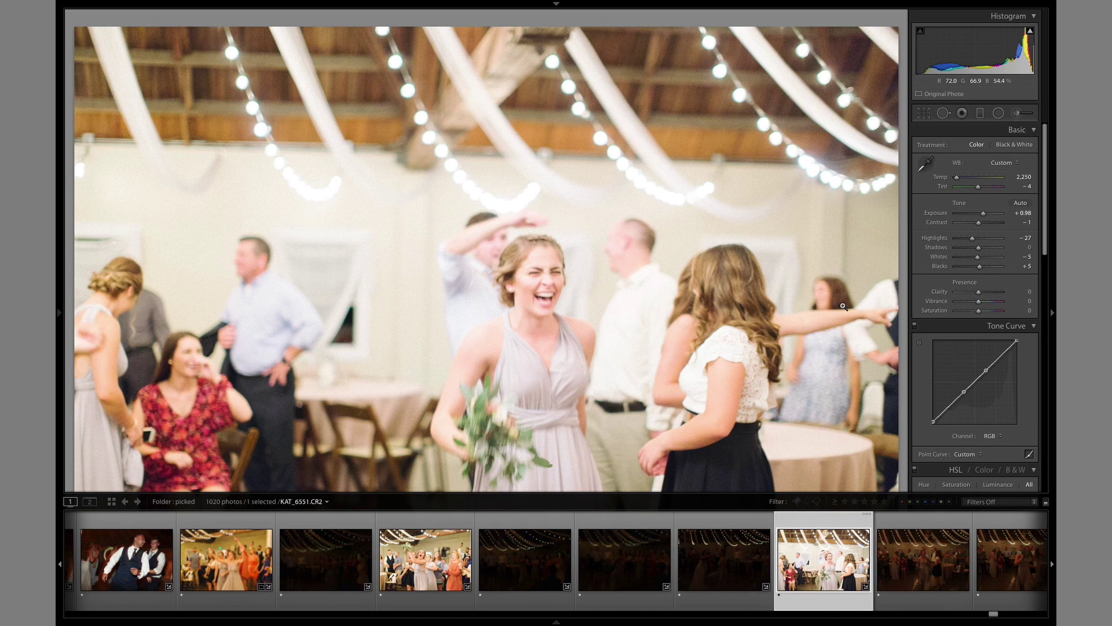
pyautogui.press('Delete')
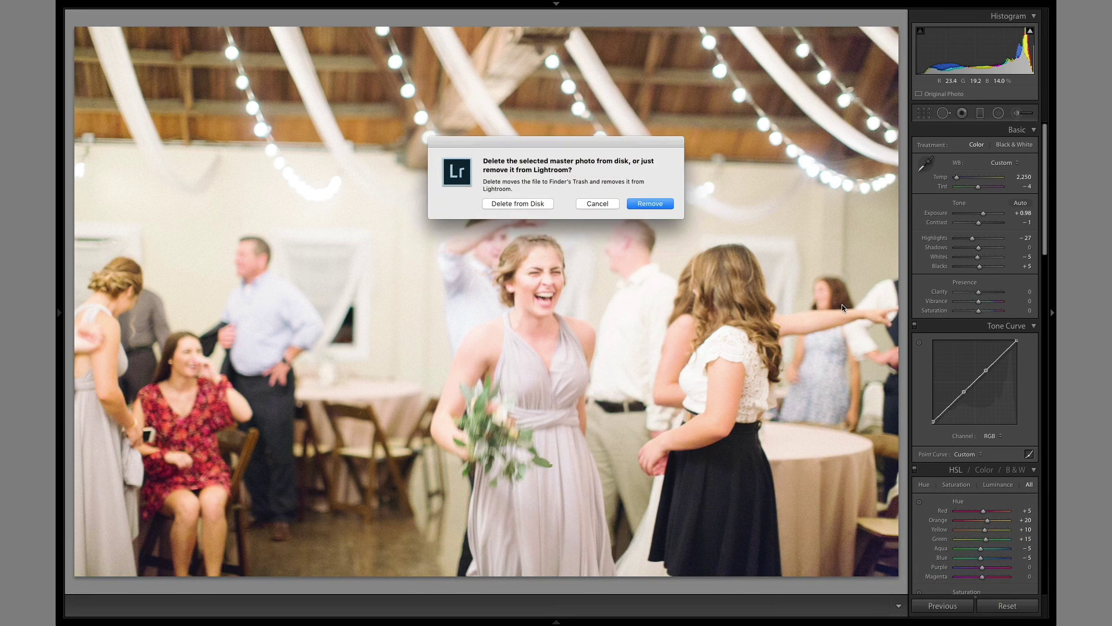
pyautogui.press('Return')
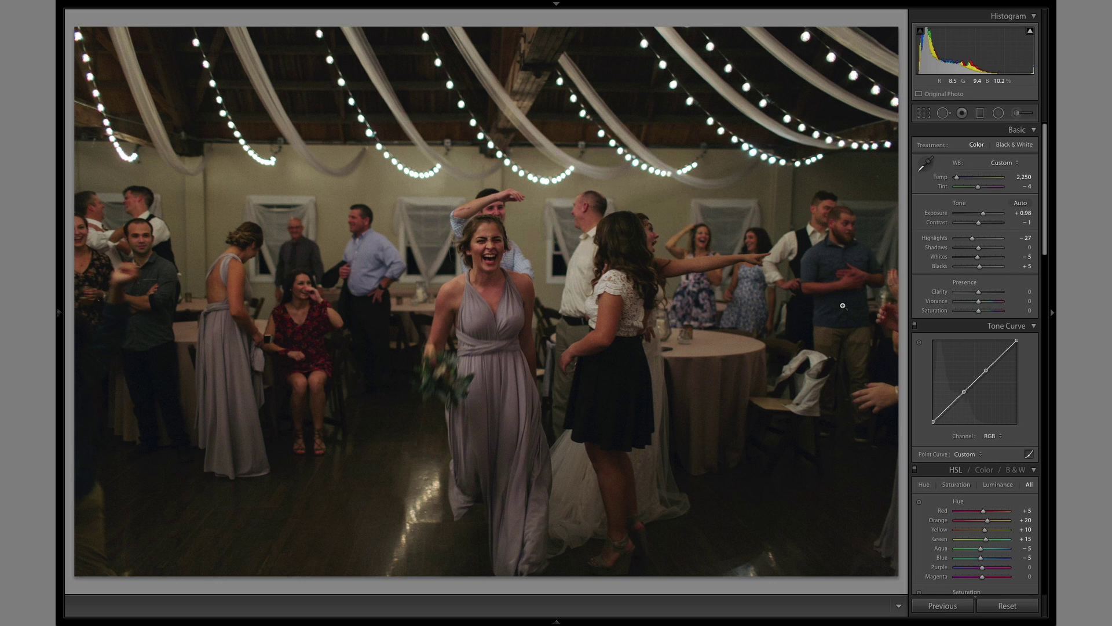
# Set the exposure to +2.84 and the white balance temperature to 2,300 on the dark photo of the laughing bridesmaid
pyautogui.press('=')
pyautogui.press('=')
pyautogui.press('=')
pyautogui.press('=')
pyautogui.press('=')
pyautogui.press('=')
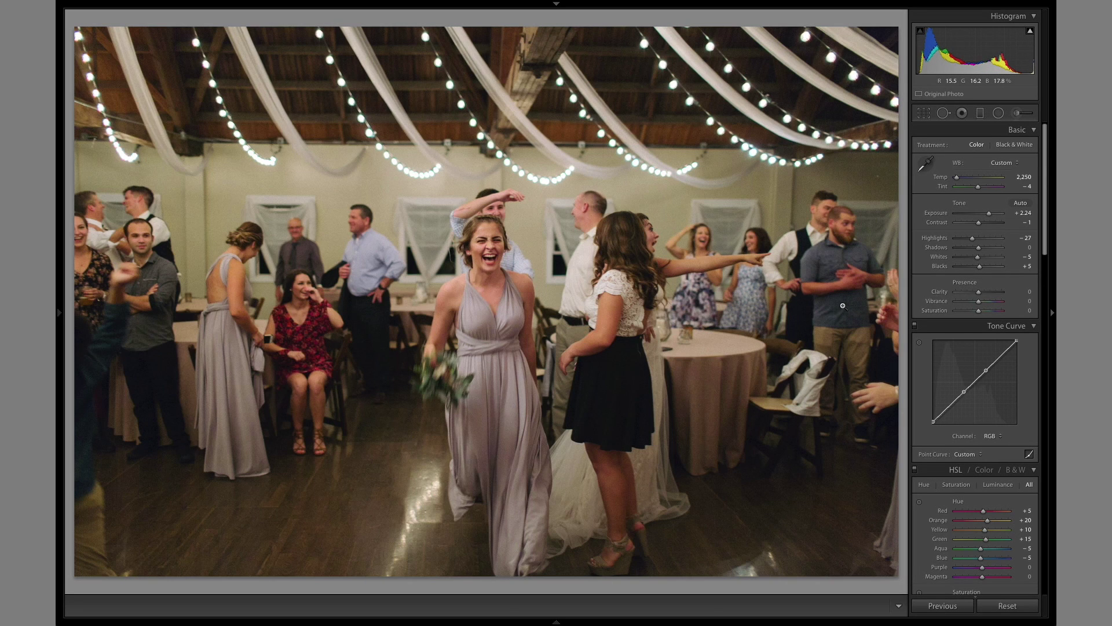
pyautogui.press('=')
pyautogui.press('=')
pyautogui.press('=')
pyautogui.press('=')
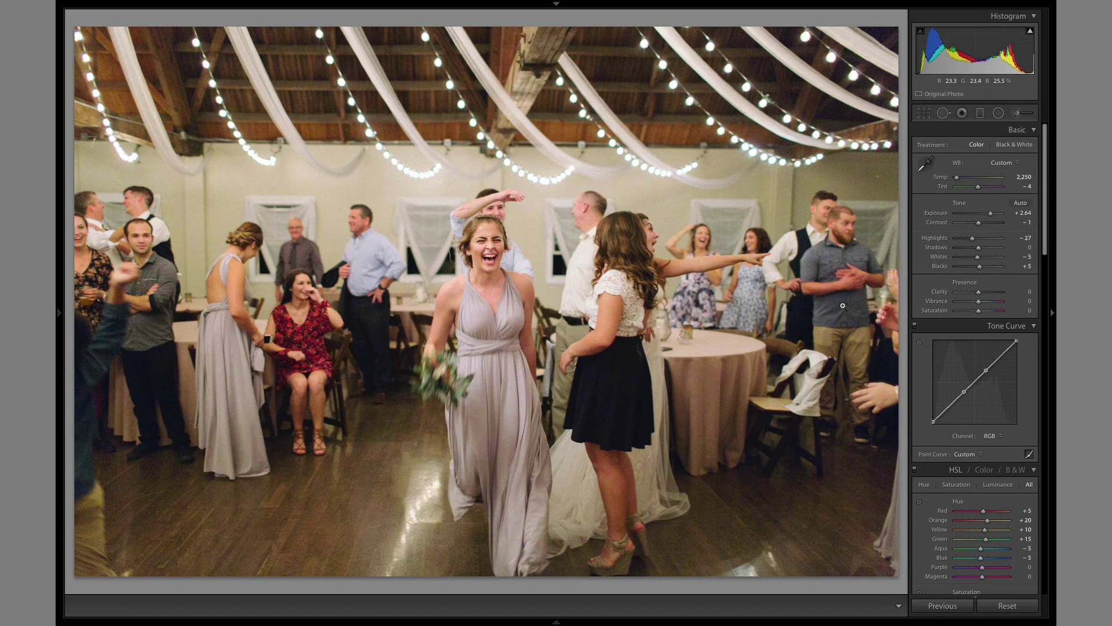
pyautogui.press('Up')
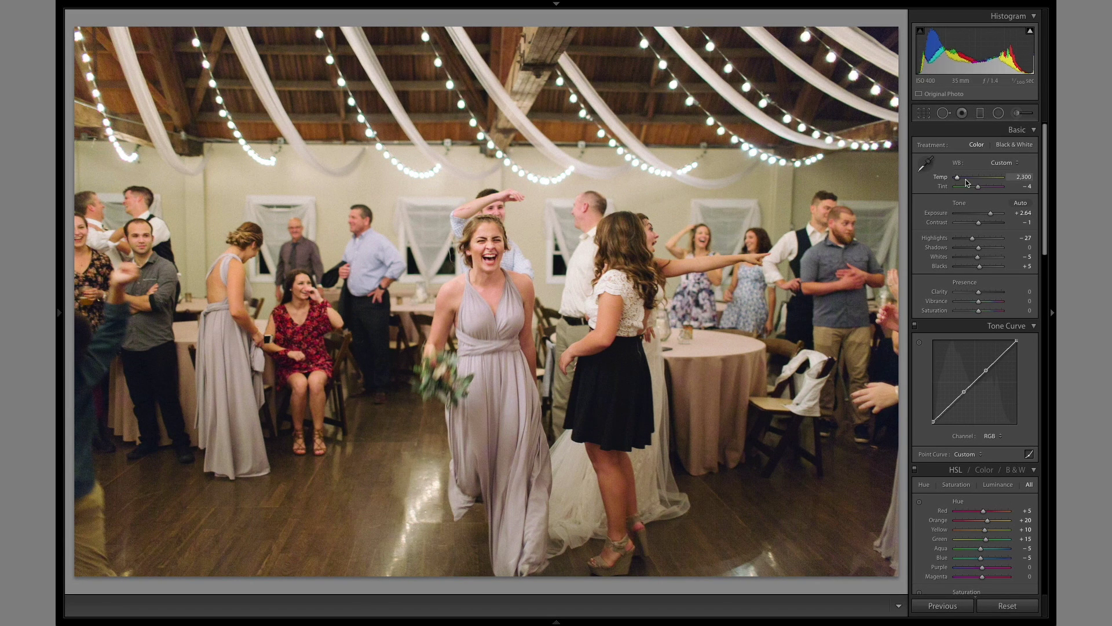
pyautogui.press('Up')
pyautogui.press('Up')
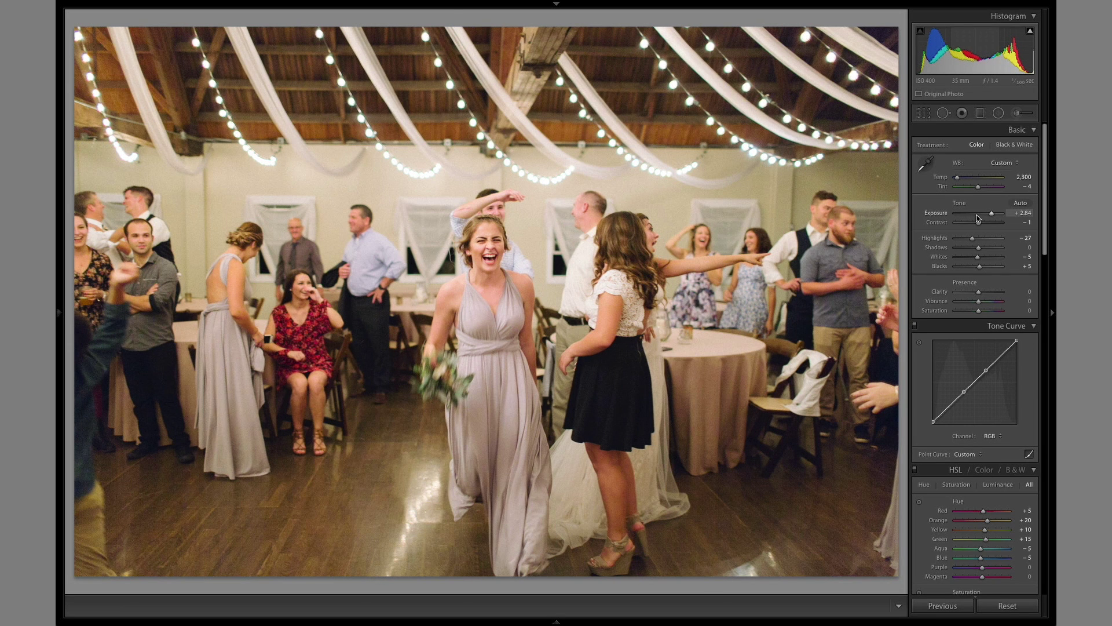
# Apply the previous photo's develop settings to the next dark photo, where the bridesmaid holds the bouquet before her face
pyautogui.press('Right')
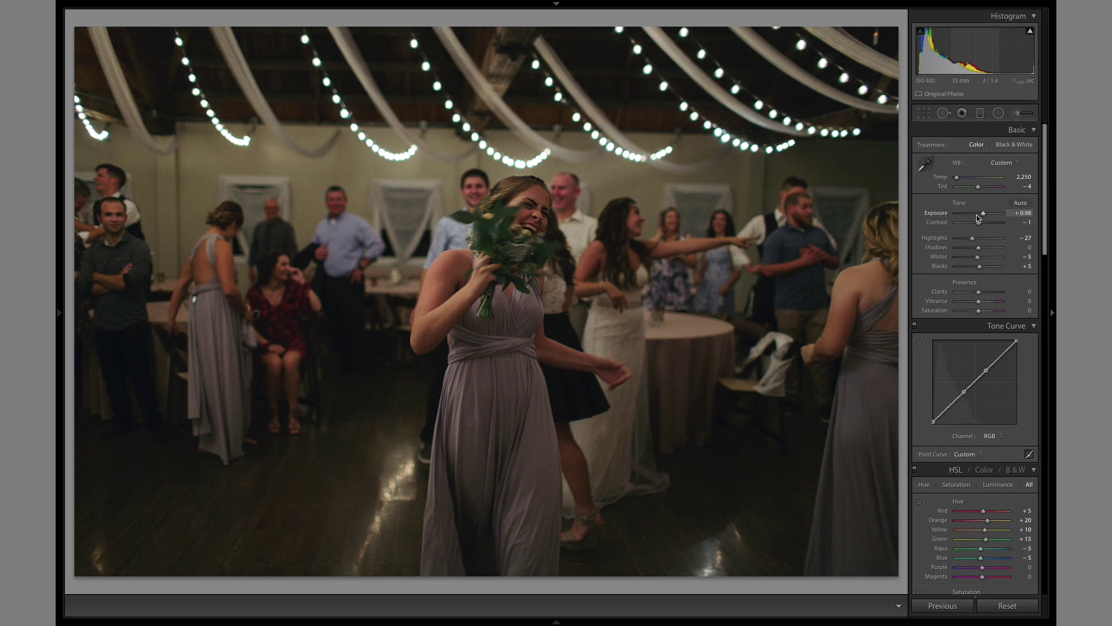
pyautogui.hotkey('ctrl', 'alt', 'v')
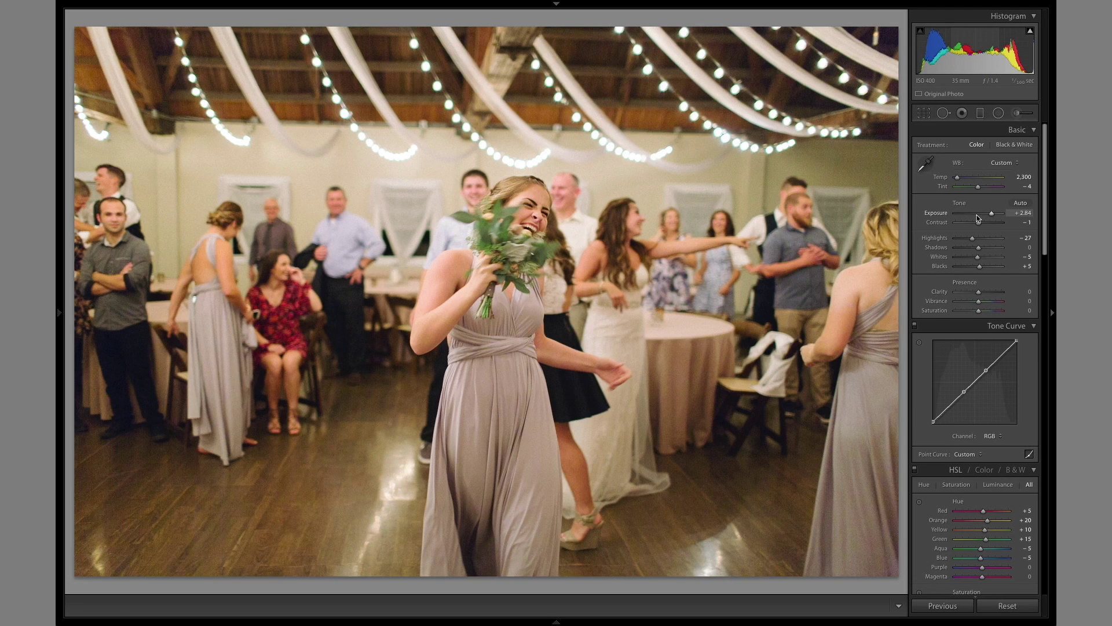
# Remove the dark photo of the bridesmaid seen from behind from the catalog without deleting it from disk
pyautogui.press('Right')
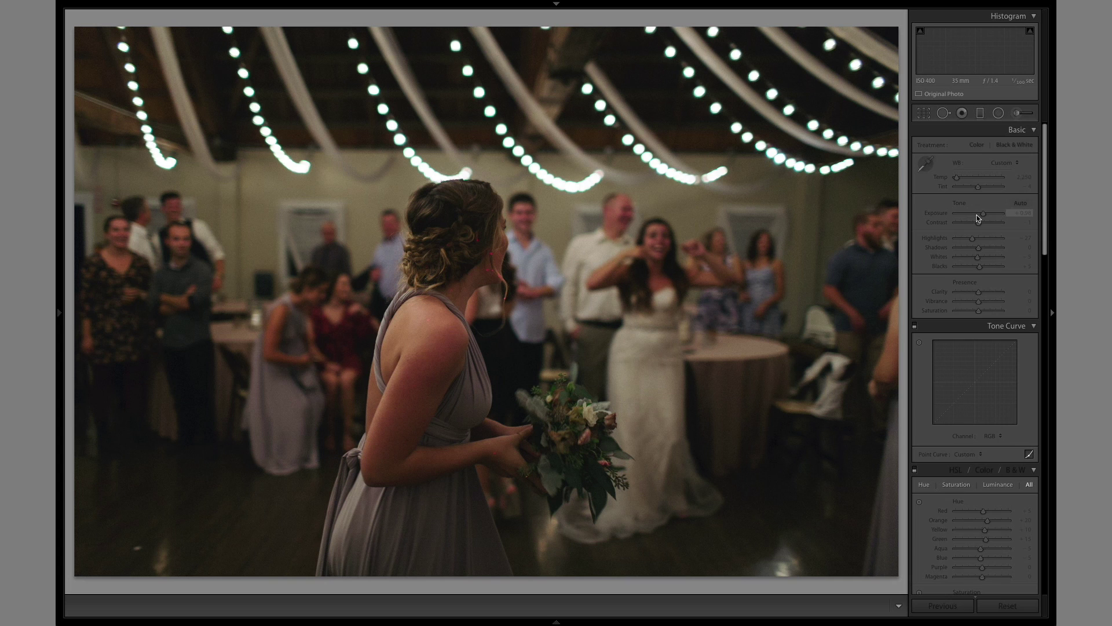
pyautogui.press('Delete')
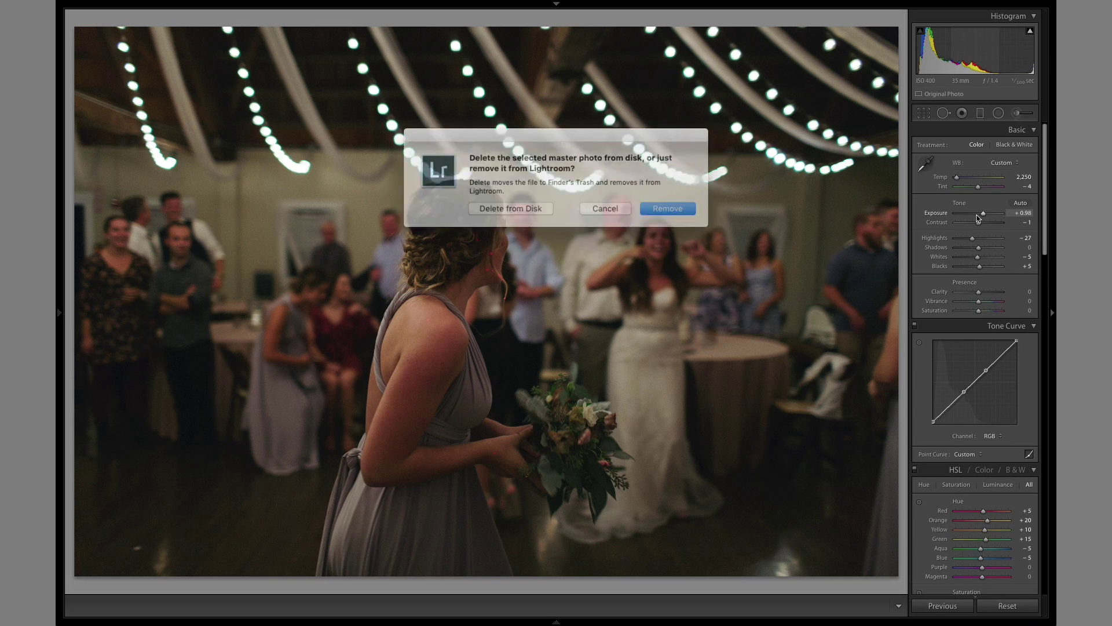
pyautogui.press('Return')
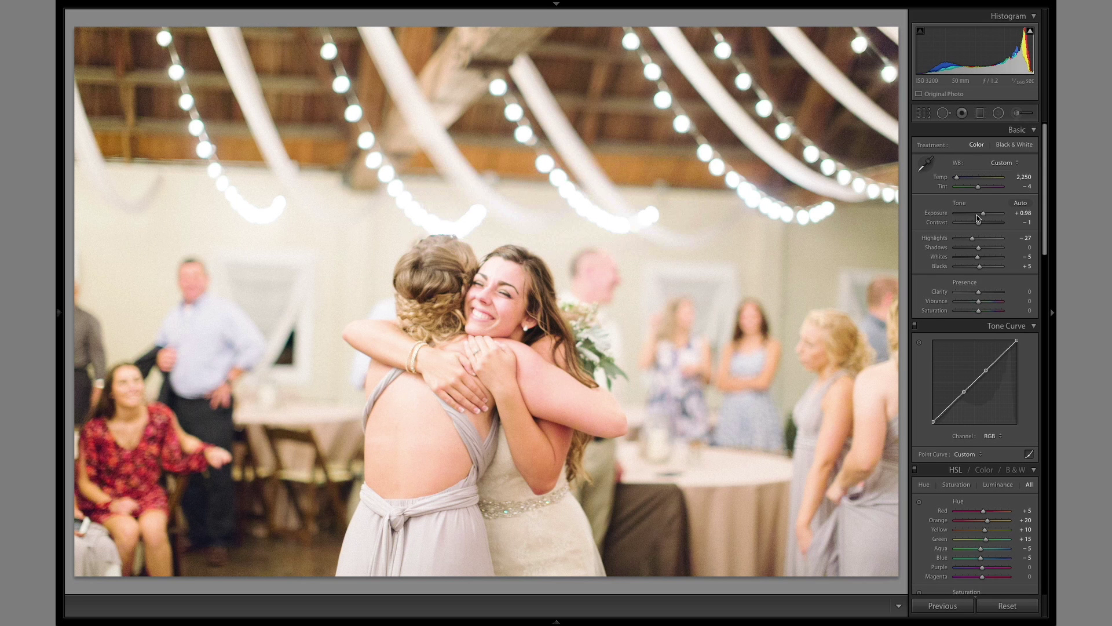
# Set the exposure to +0.20 on the photo of the bride hugging the bridesmaid
pyautogui.click(978, 214)
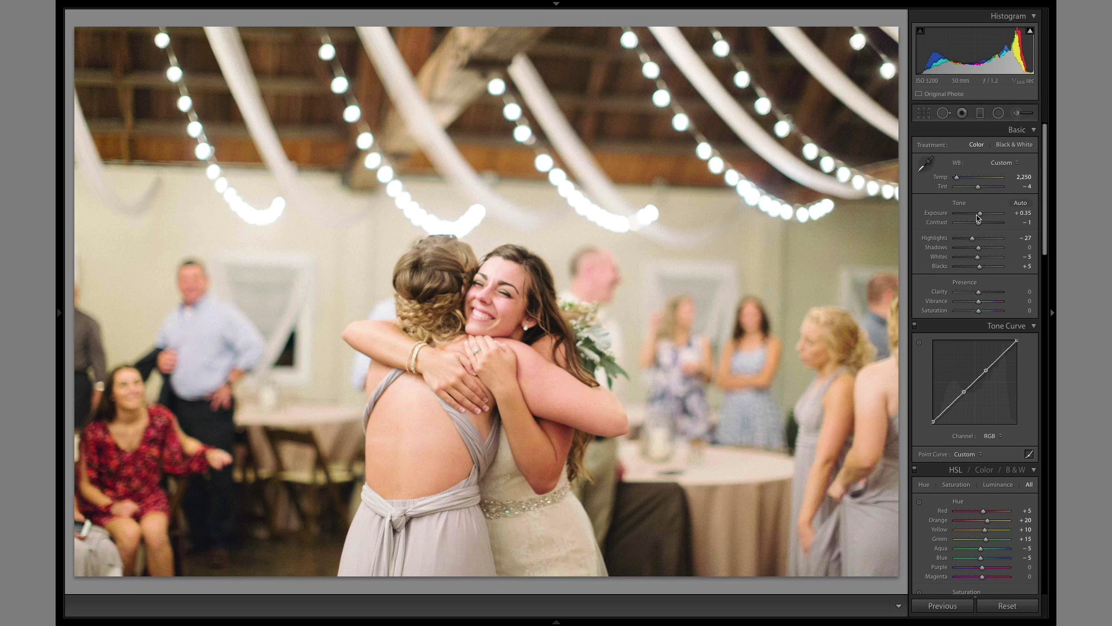
pyautogui.press('Down')
pyautogui.press('Down')
pyautogui.press('Down')
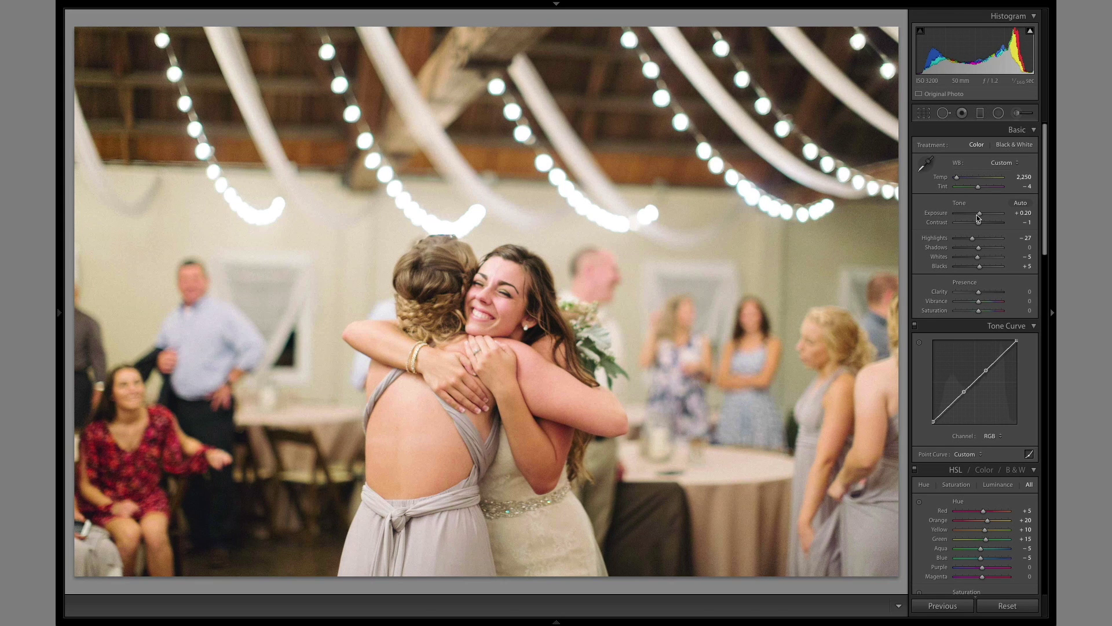
# Set the exposure to +0.75 on the portrait of the bride and bridesmaid with the bouquet
pyautogui.press('Right')
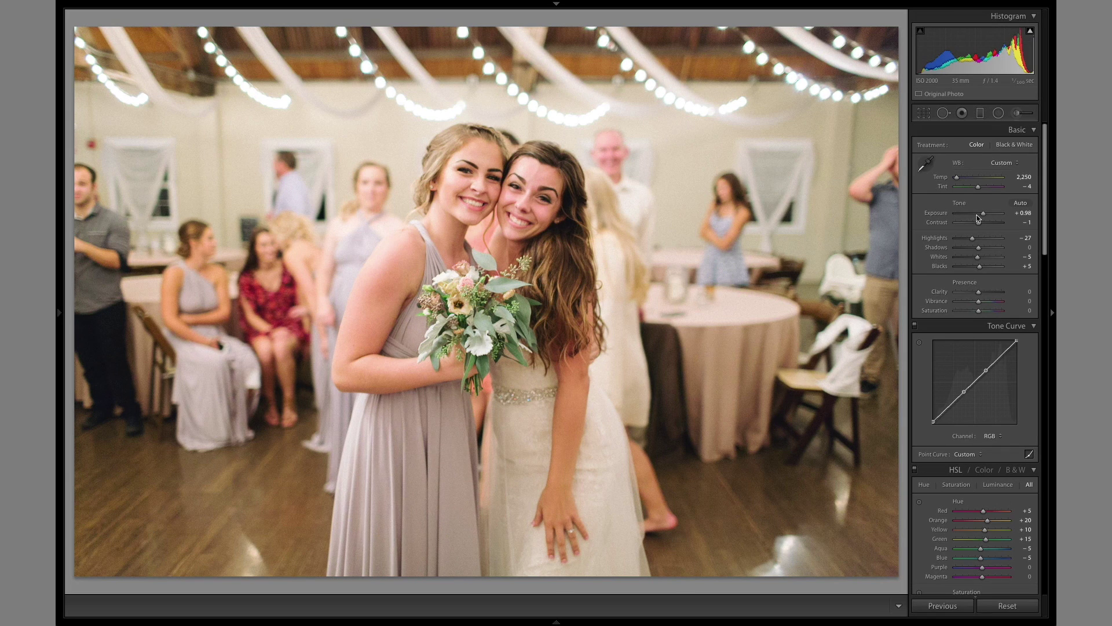
pyautogui.press('Right')
pyautogui.press('Down')
pyautogui.press('Down')
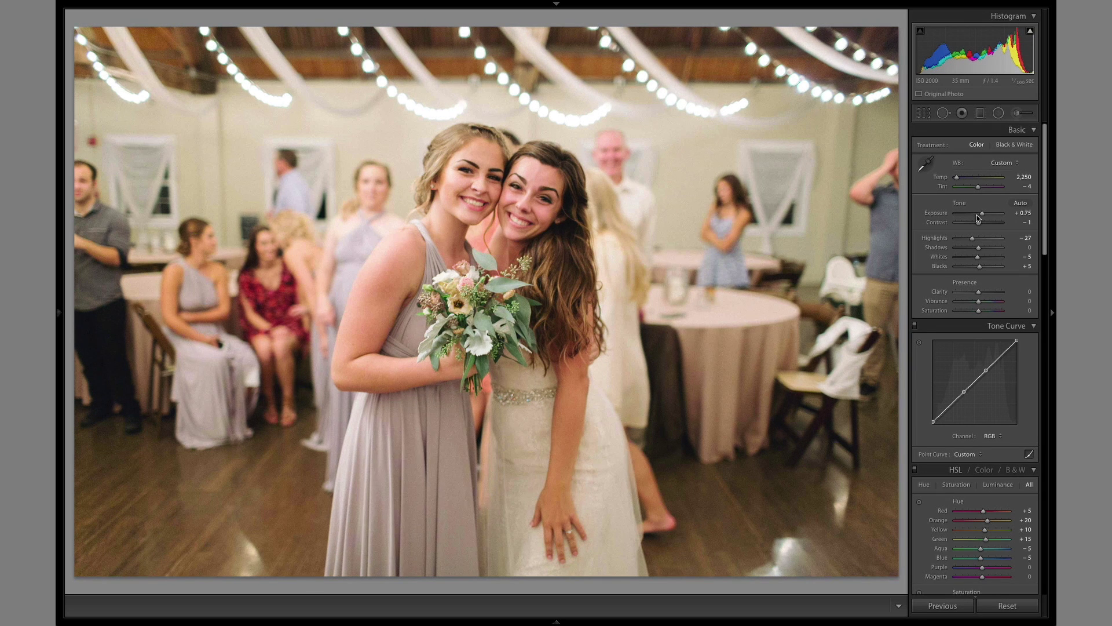
# Skip past the raised-arms photos and set the exposure to +0.83 on the first side view of the groom kneeling
pyautogui.press('Right')
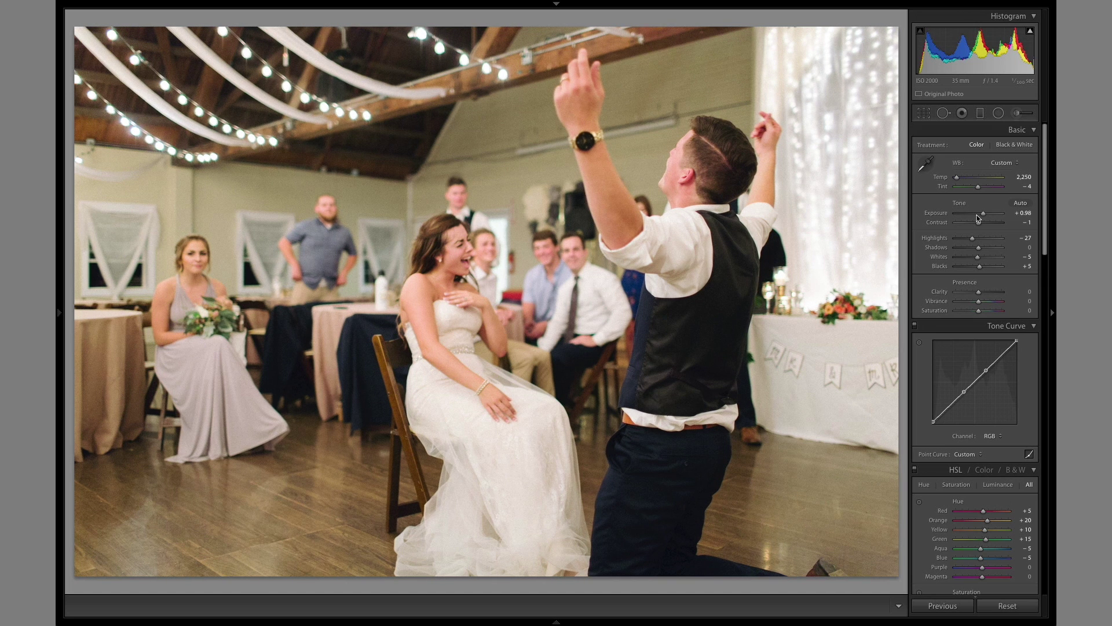
pyautogui.press('Right')
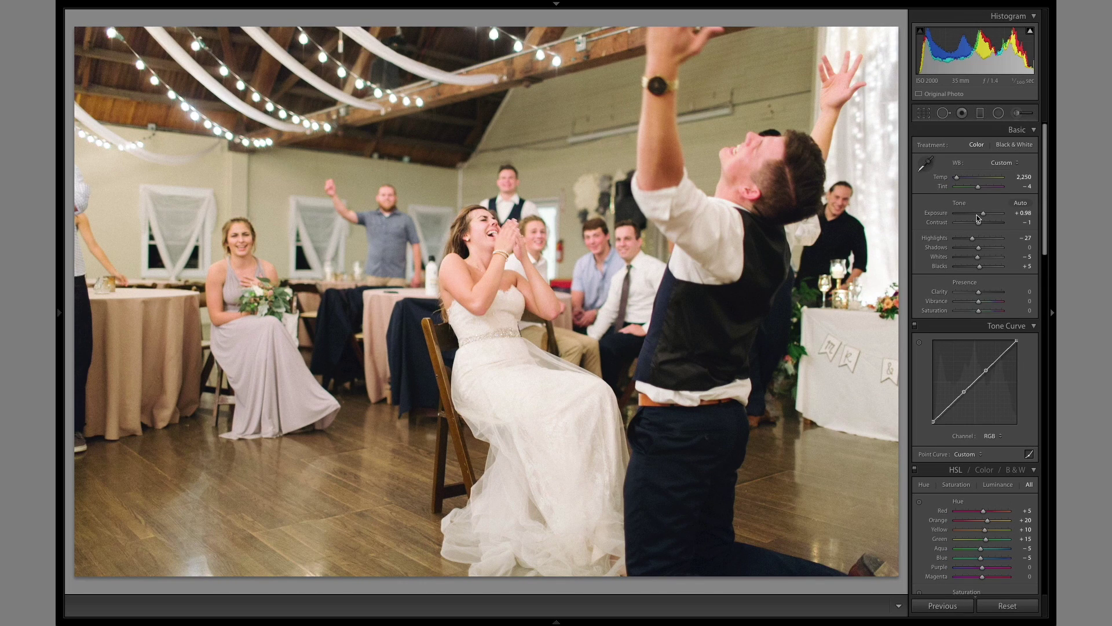
pyautogui.press('Right')
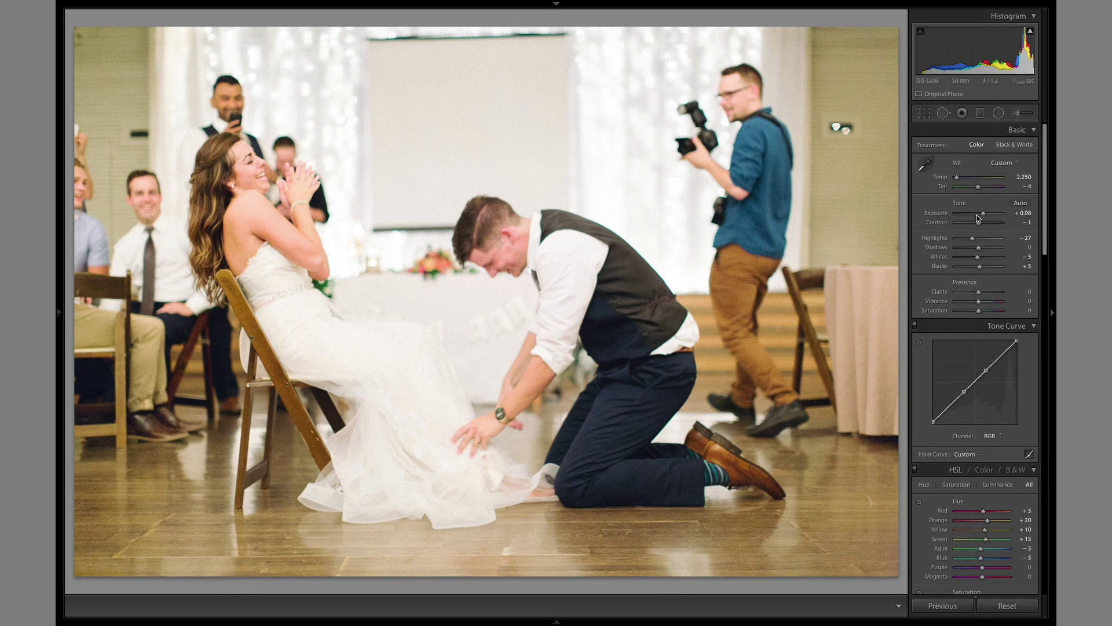
pyautogui.press('Right')
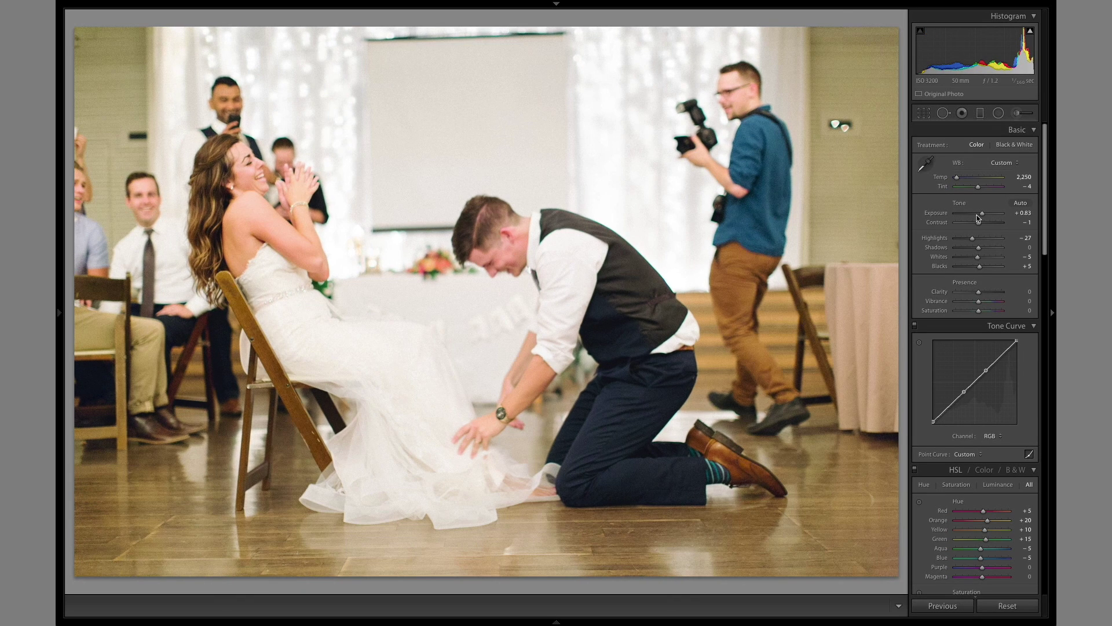
# Advance to the garter photo DAV_7689.CR2 with guests in the background and set its exposure to +1.22
pyautogui.press('Right')
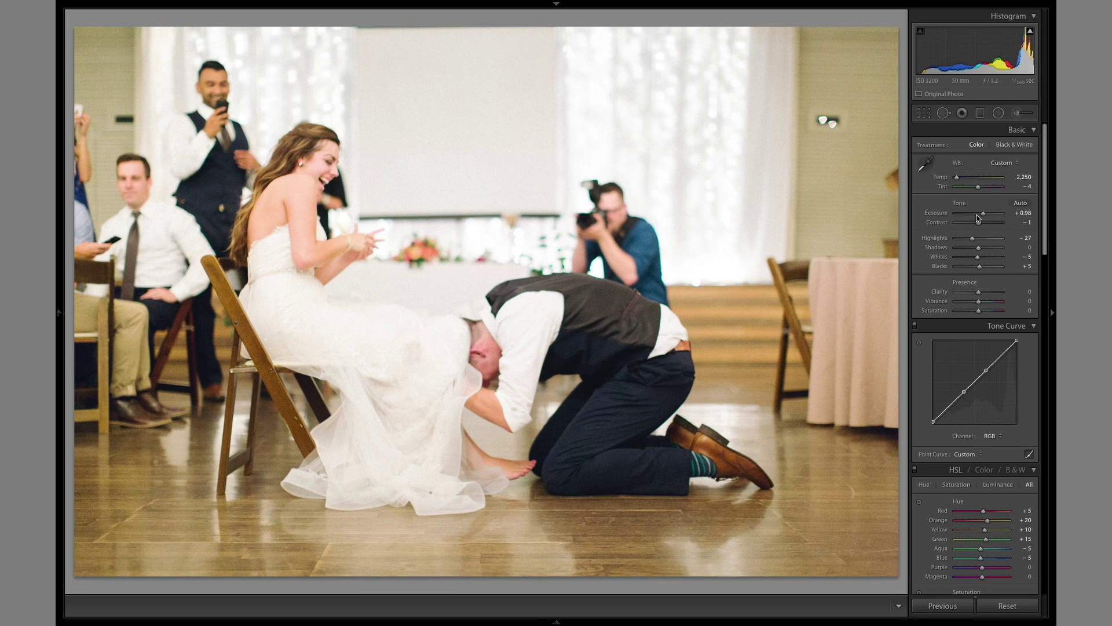
pyautogui.press('Right')
pyautogui.press('Up')
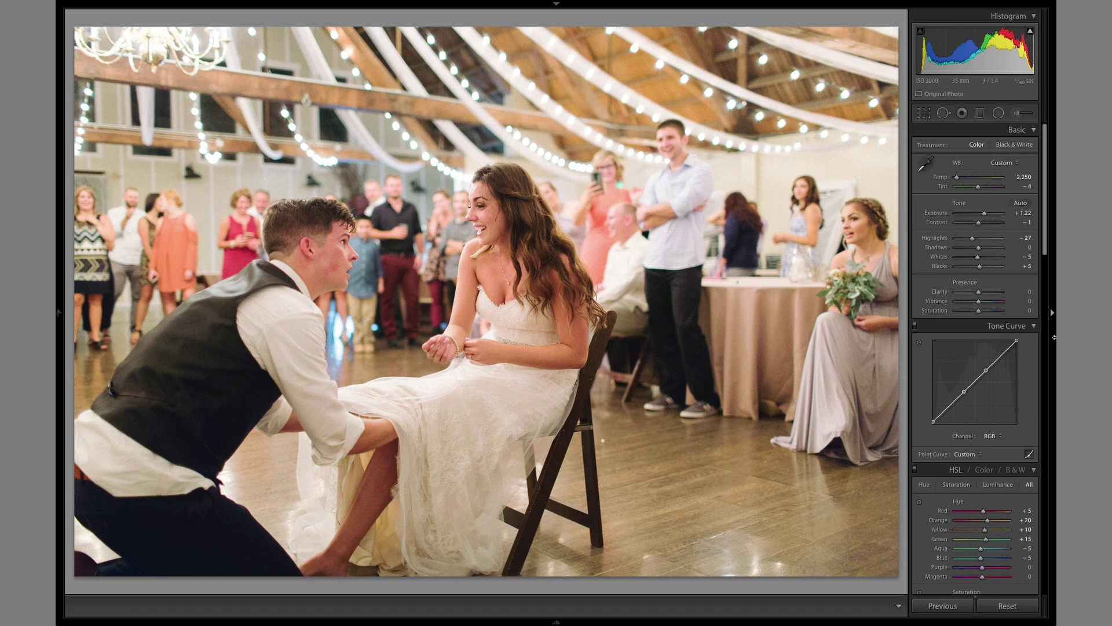
# Set the Orange hue to +25 on DAV_7689.CR2 and synchronize its develop settings to the photos that follow
pyautogui.scroll(1, 988, 520)
pyautogui.moveTo(858, 621)
pyautogui.scroll(-4, 605, 563)
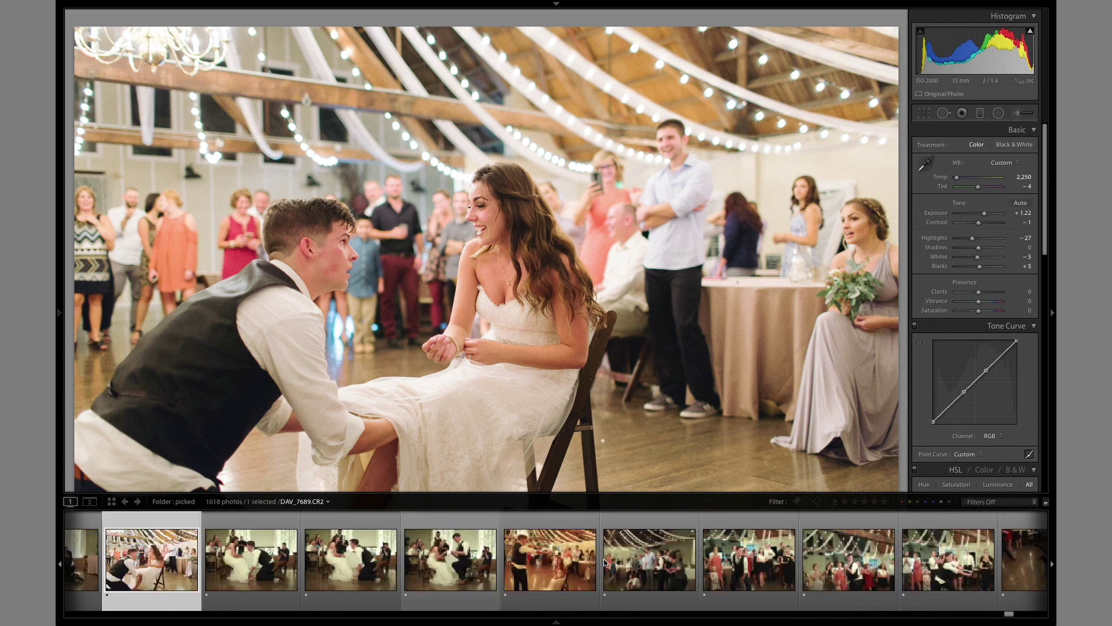
pyautogui.scroll(-5, 605, 562)
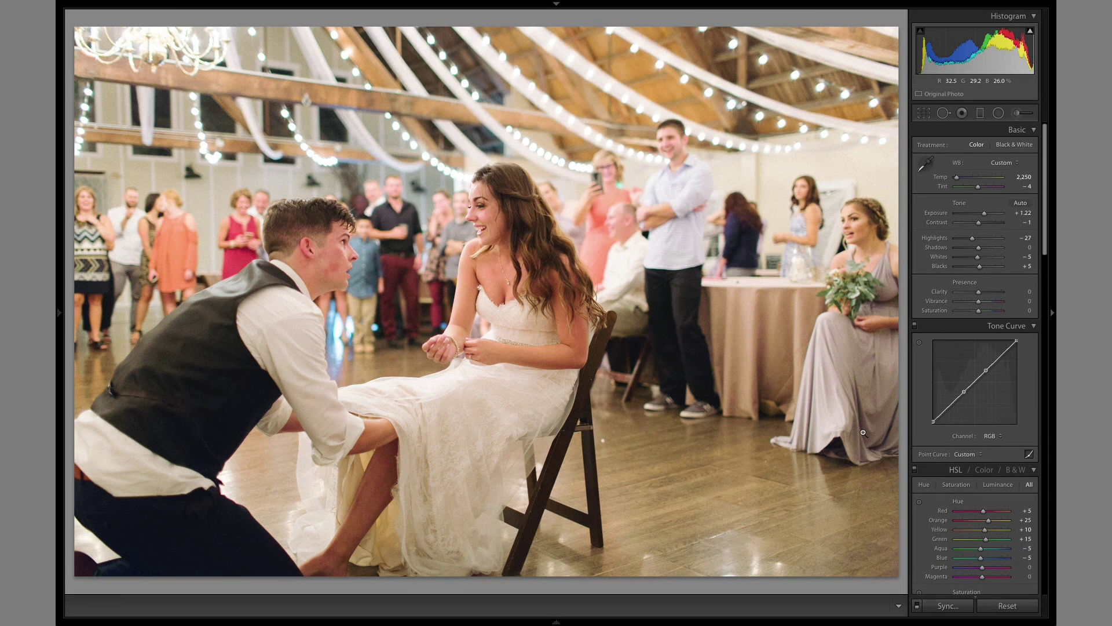
# Set the exposure to +0.98 on the face-to-face kneeling garter photos and +0.83 on the photo with the groom on one knee
pyautogui.press('Right')
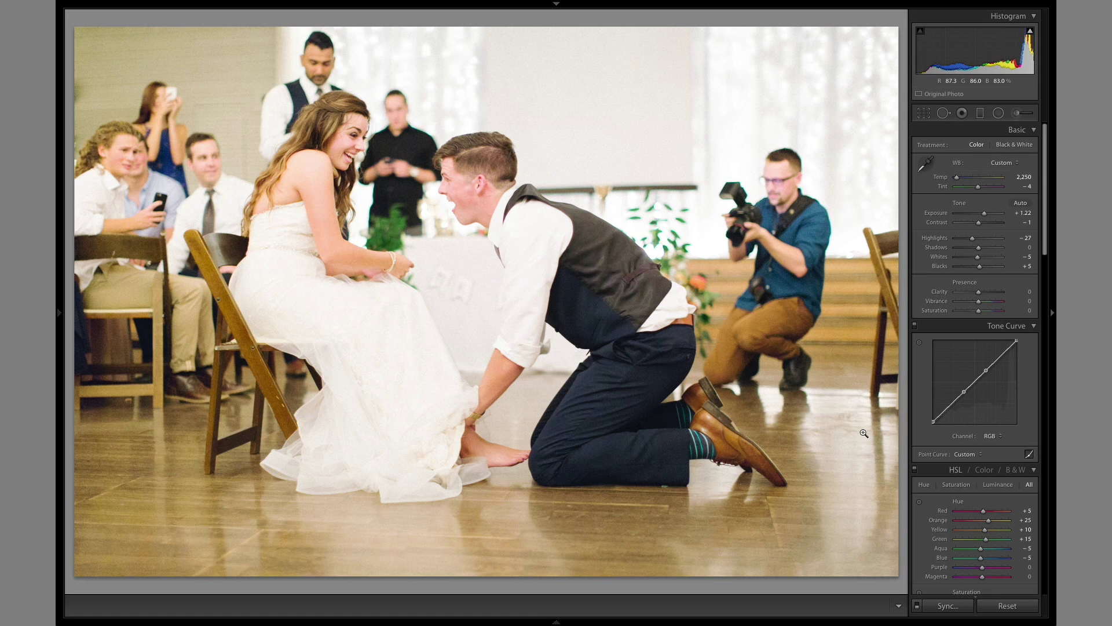
pyautogui.press('-')
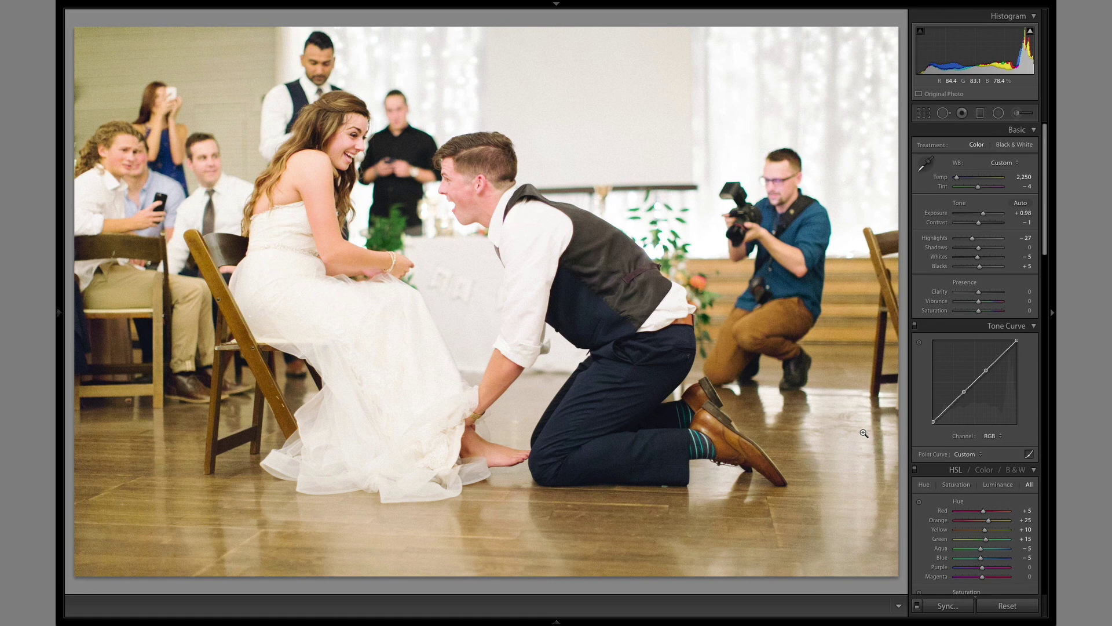
pyautogui.press('Right')
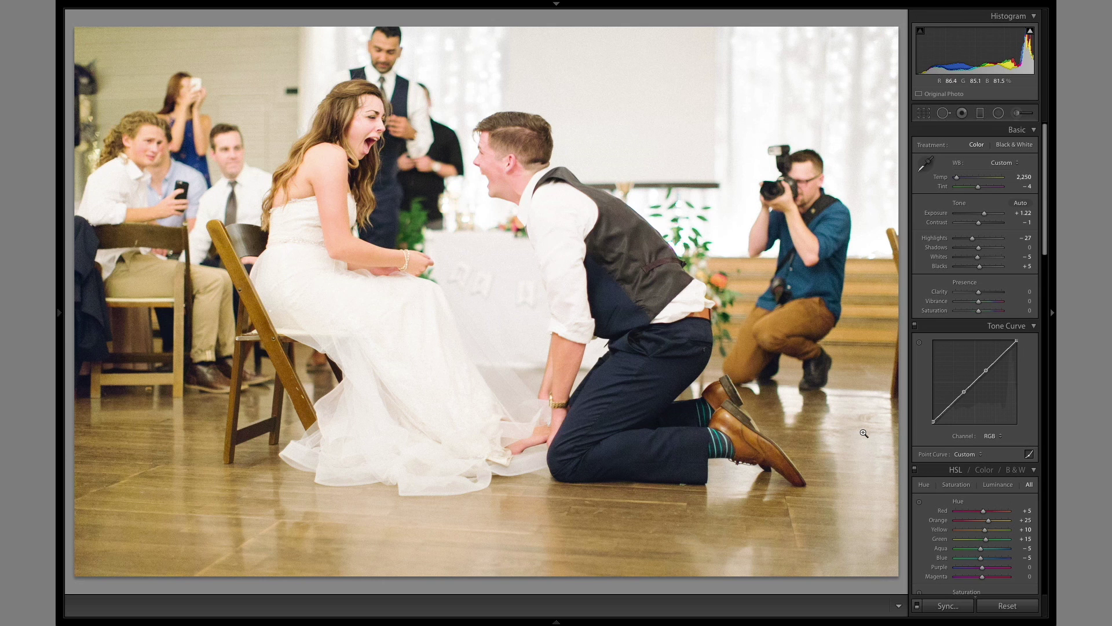
pyautogui.press('Right')
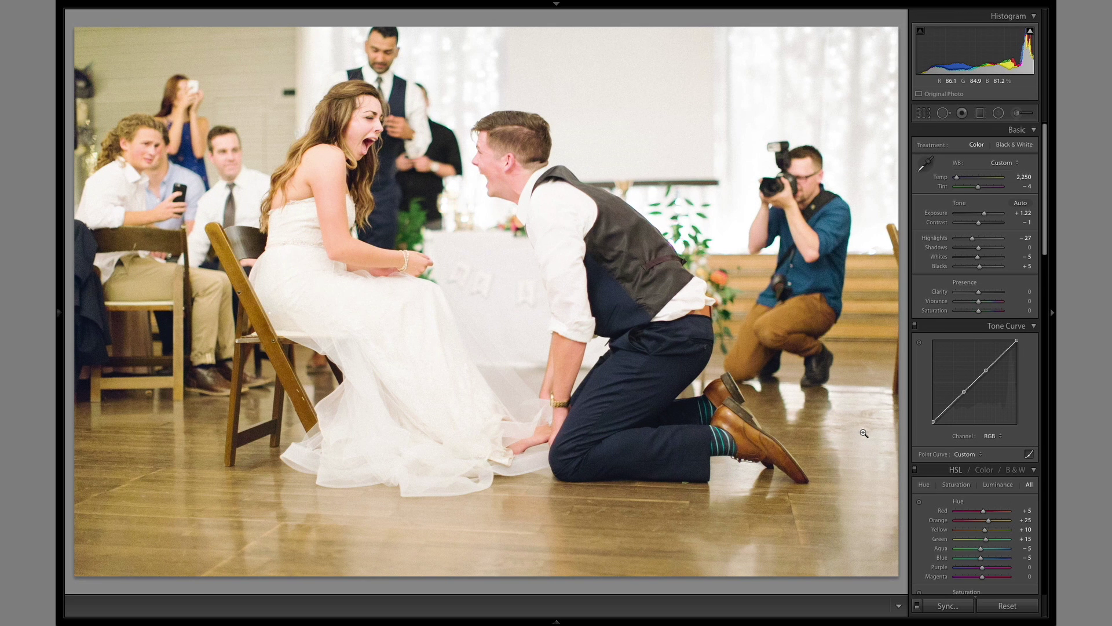
pyautogui.press('-')
pyautogui.press('-')
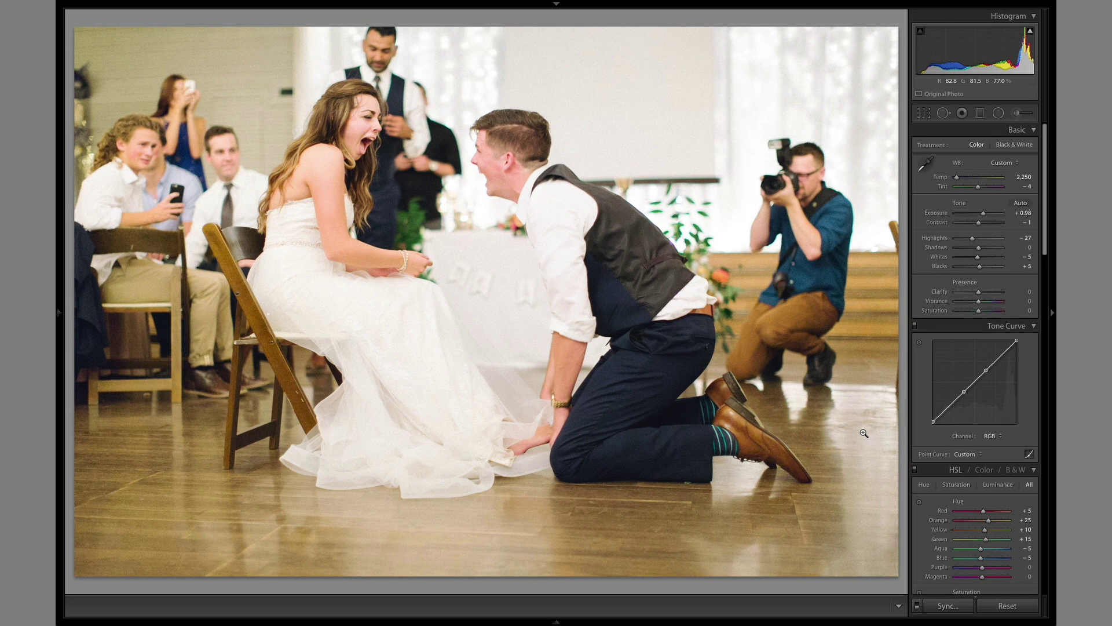
pyautogui.press('Right')
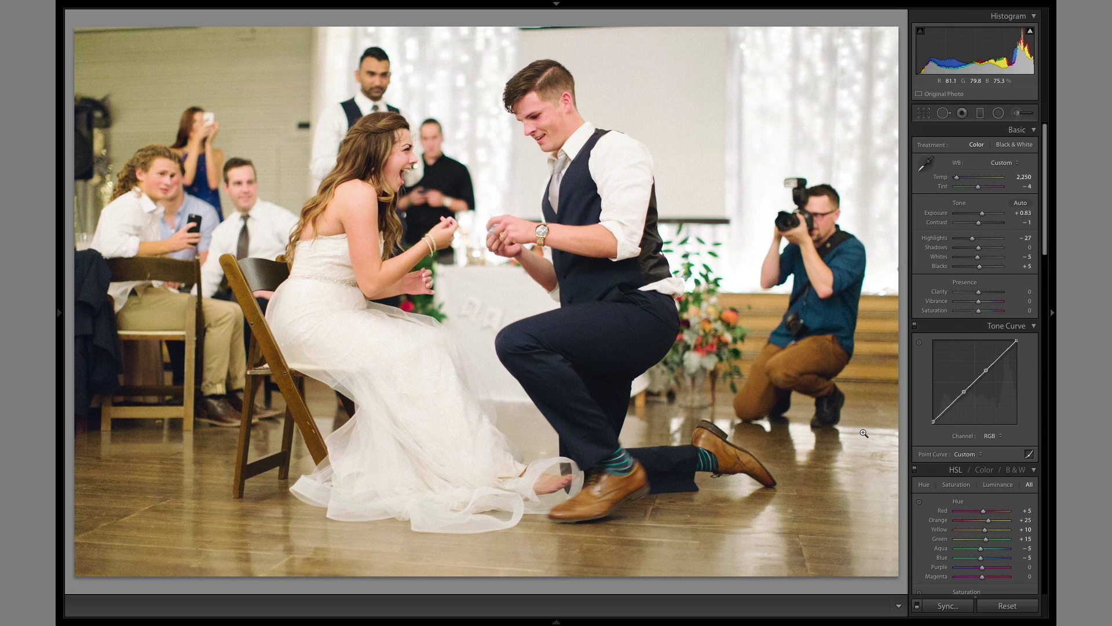
# Set the tint to -6 and the exposure to +0.98 on the photo of the groom aiming the garter
pyautogui.press('Right')
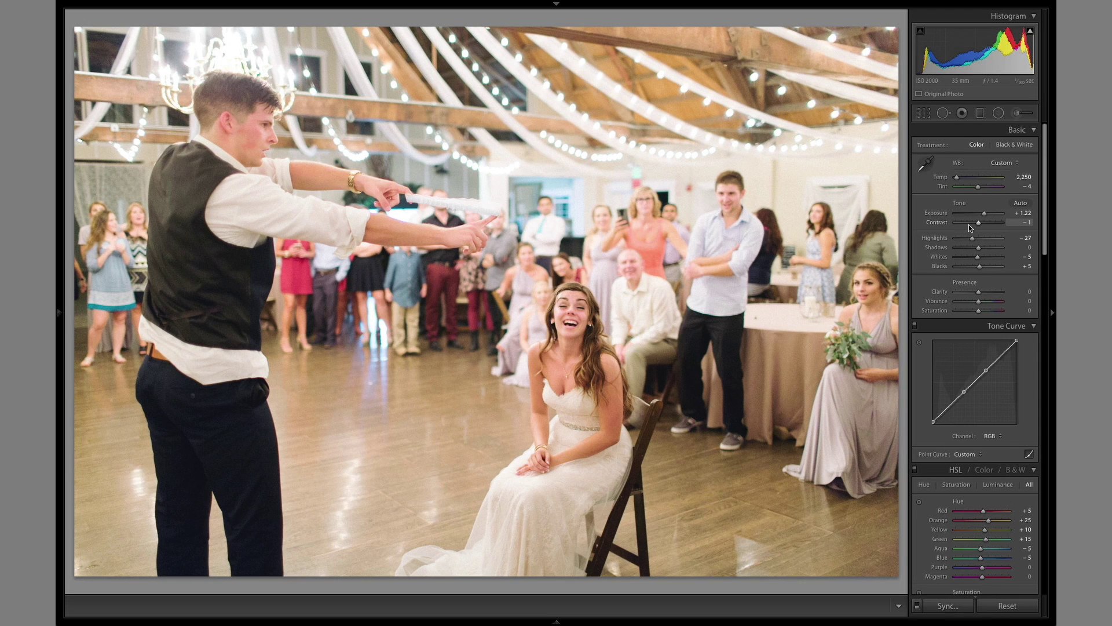
pyautogui.press('Down')
pyautogui.press('Up')
pyautogui.click(1024, 186)
pyautogui.write('-')
pyautogui.press('Return')
pyautogui.press('-')
pyautogui.press('-')
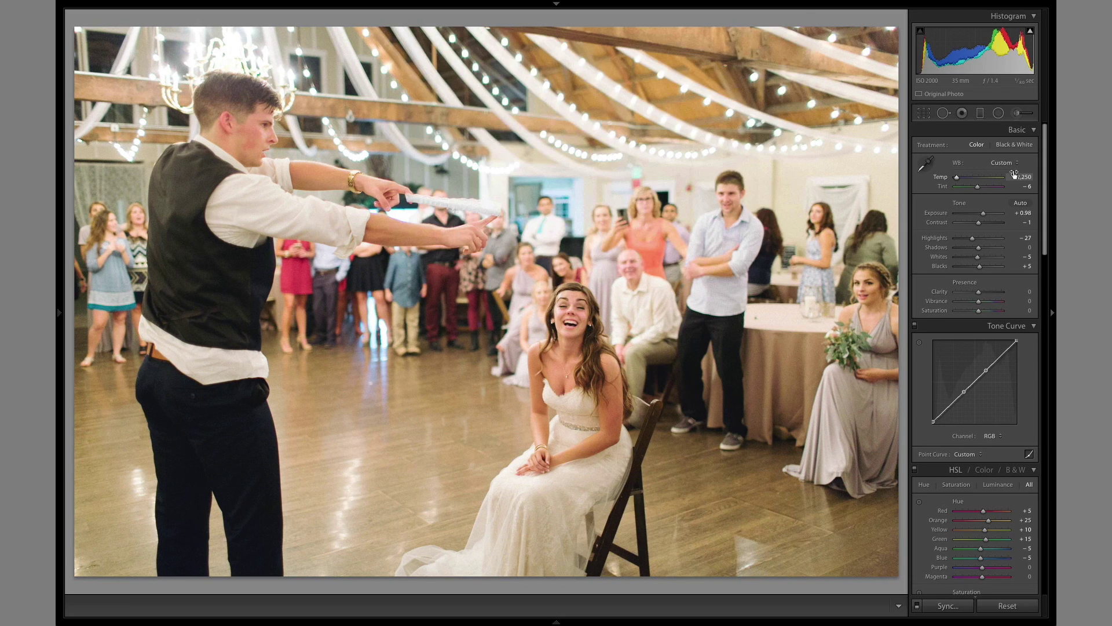
# Set the tint to -6 and the exposure to +0.75 on the photo of the men waiting for the garter, and advance to the next photo
pyautogui.press('Right')
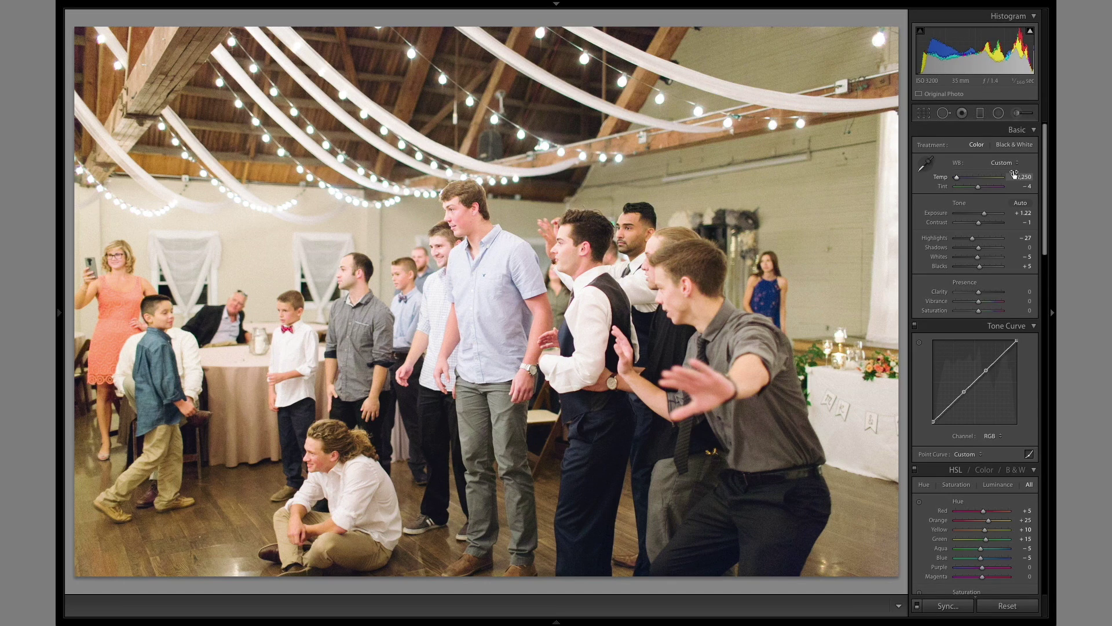
pyautogui.press('-')
pyautogui.press('-')
pyautogui.press('-')
pyautogui.press('-')
pyautogui.press('-')
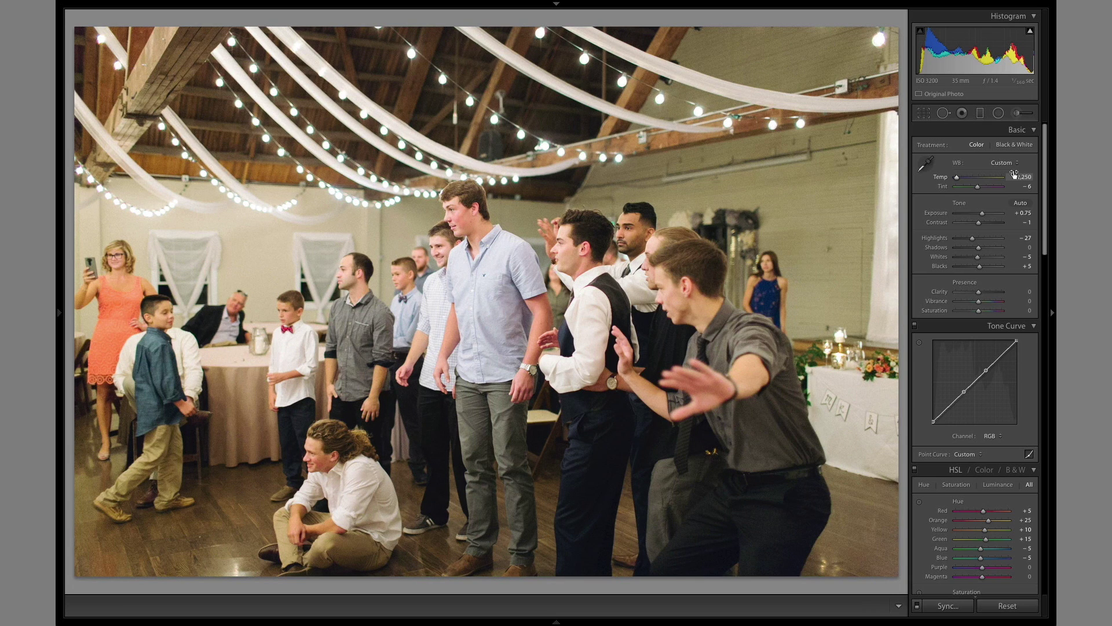
pyautogui.press('Right')
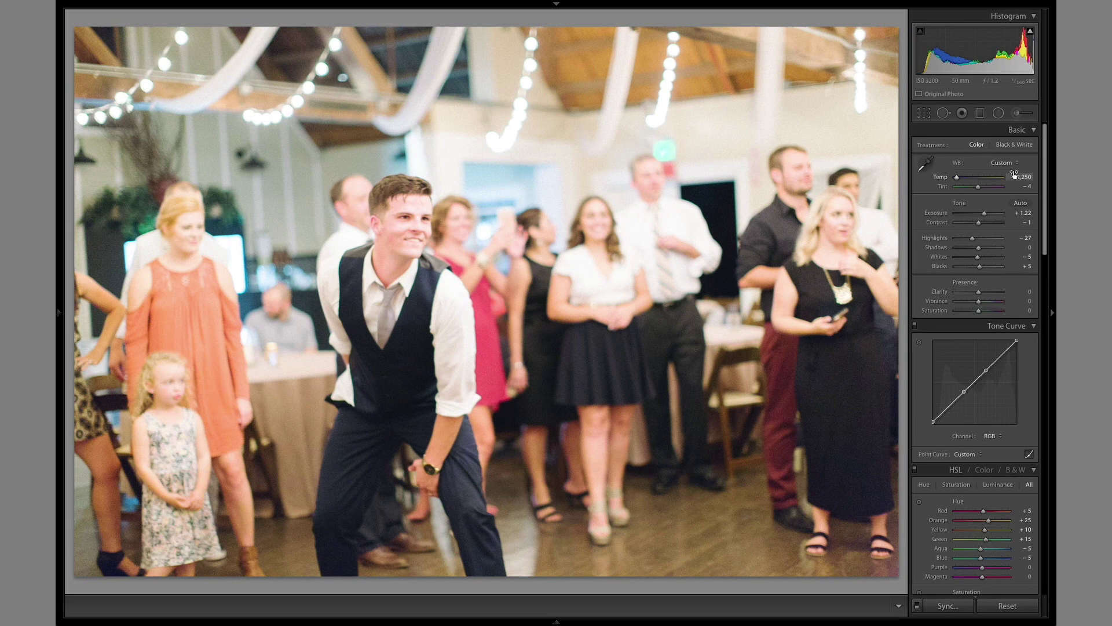
# Set the tint to -6 and the exposure to +0.59 on the photos of the groom crouching, clasping his hands and stretching the garter
pyautogui.press('Right')
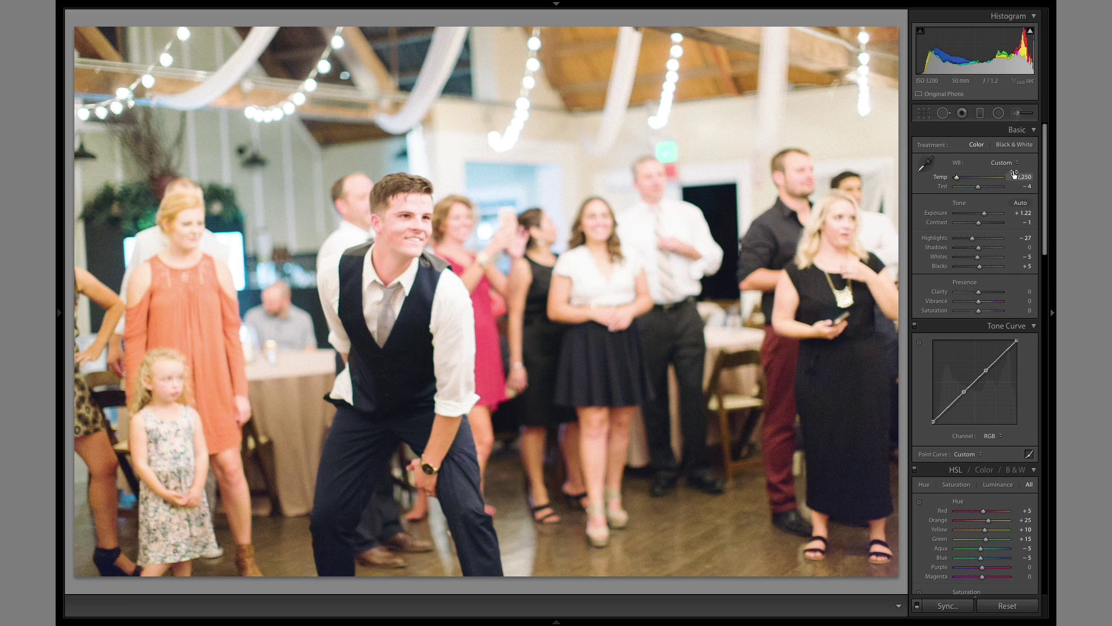
pyautogui.press('-')
pyautogui.press('-')
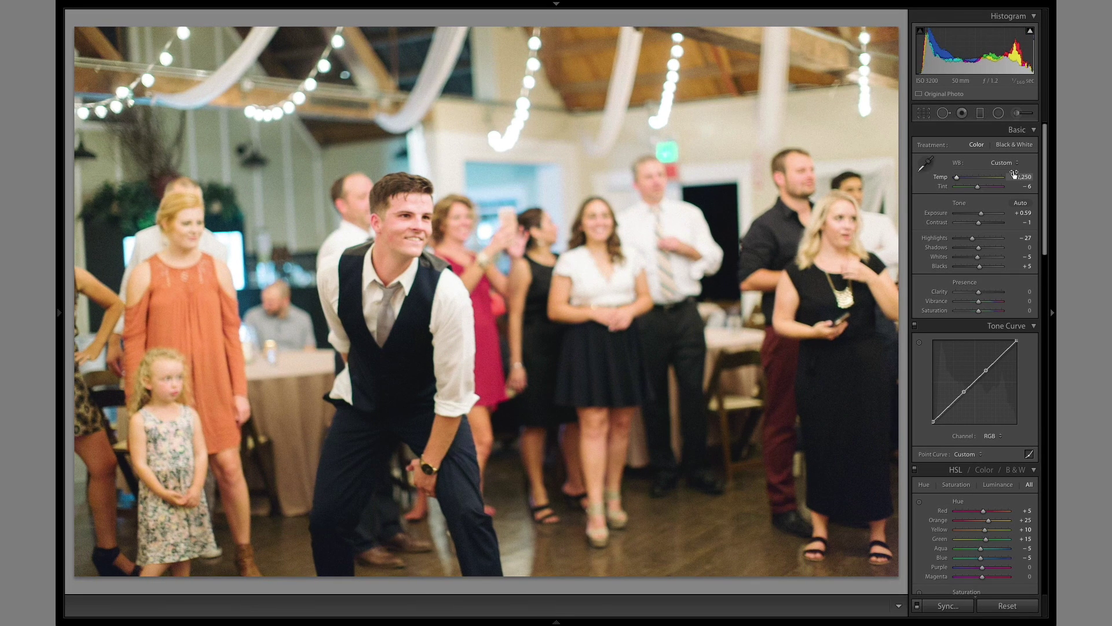
pyautogui.press('Right')
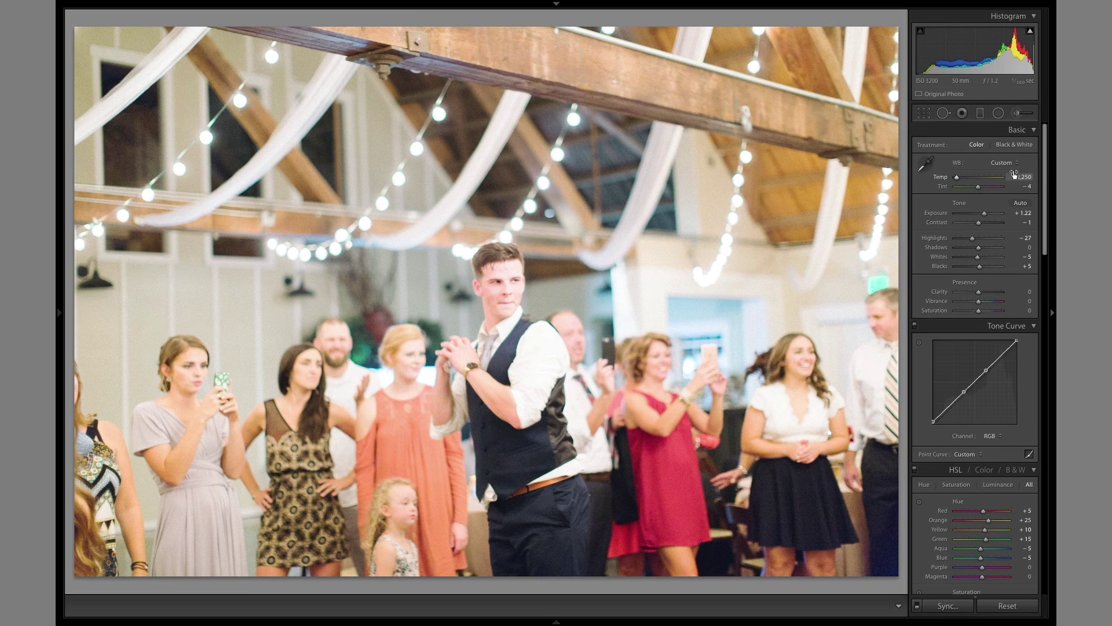
pyautogui.press('Left')
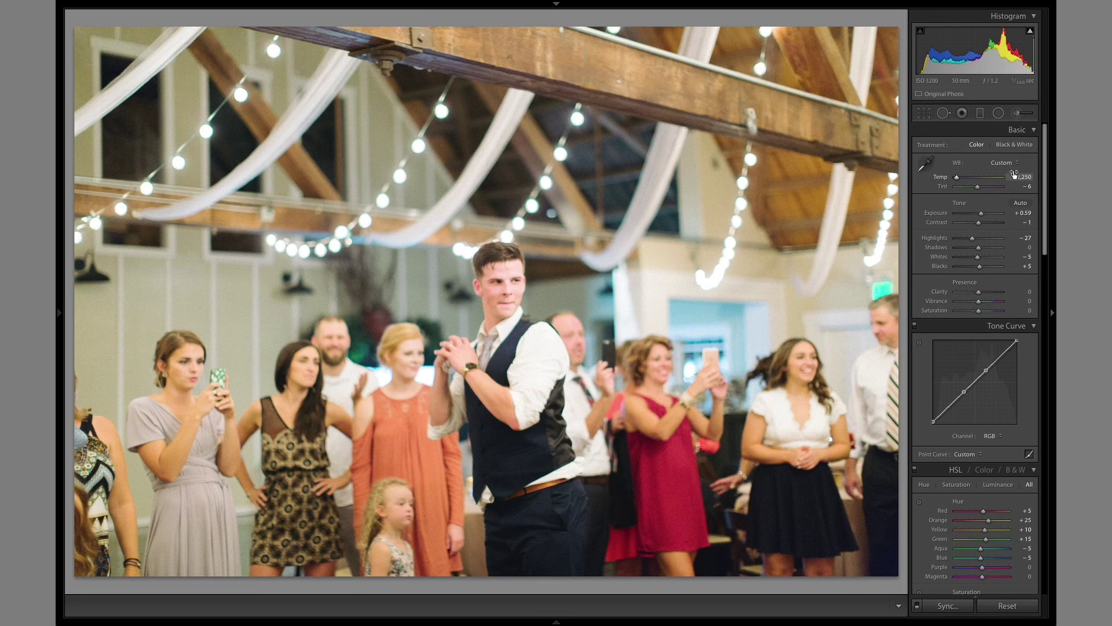
pyautogui.press('Right')
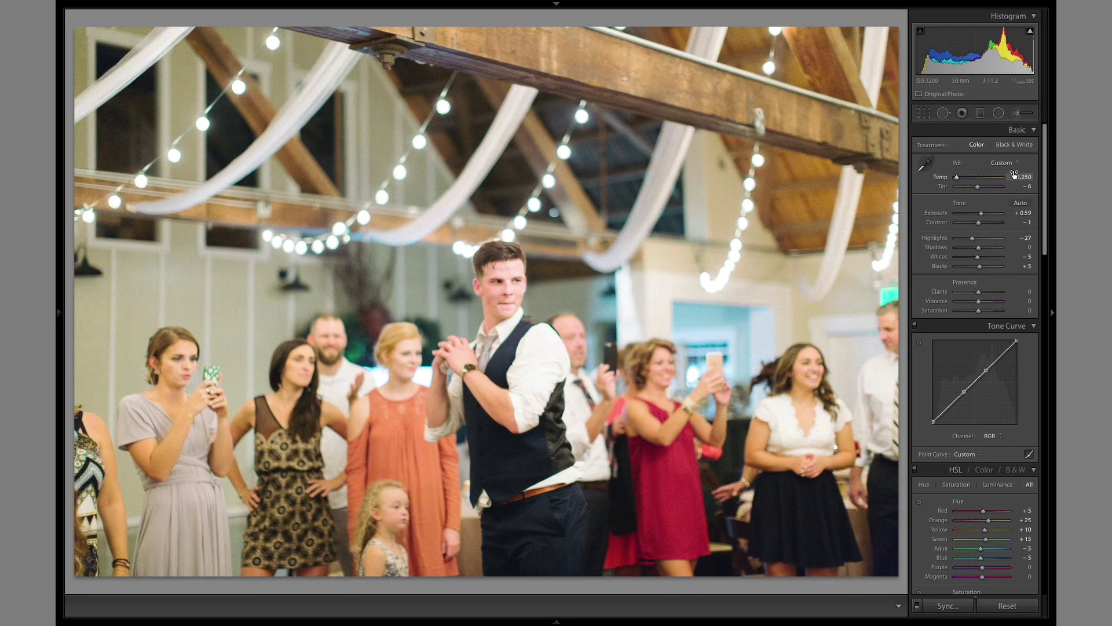
pyautogui.press('Right')
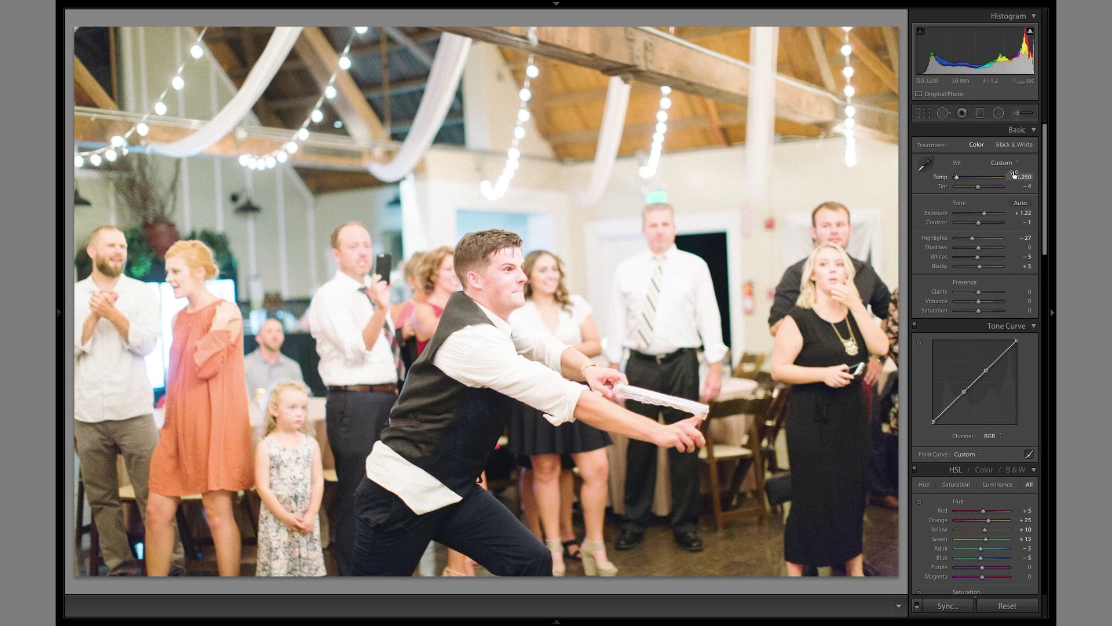
pyautogui.press('Left')
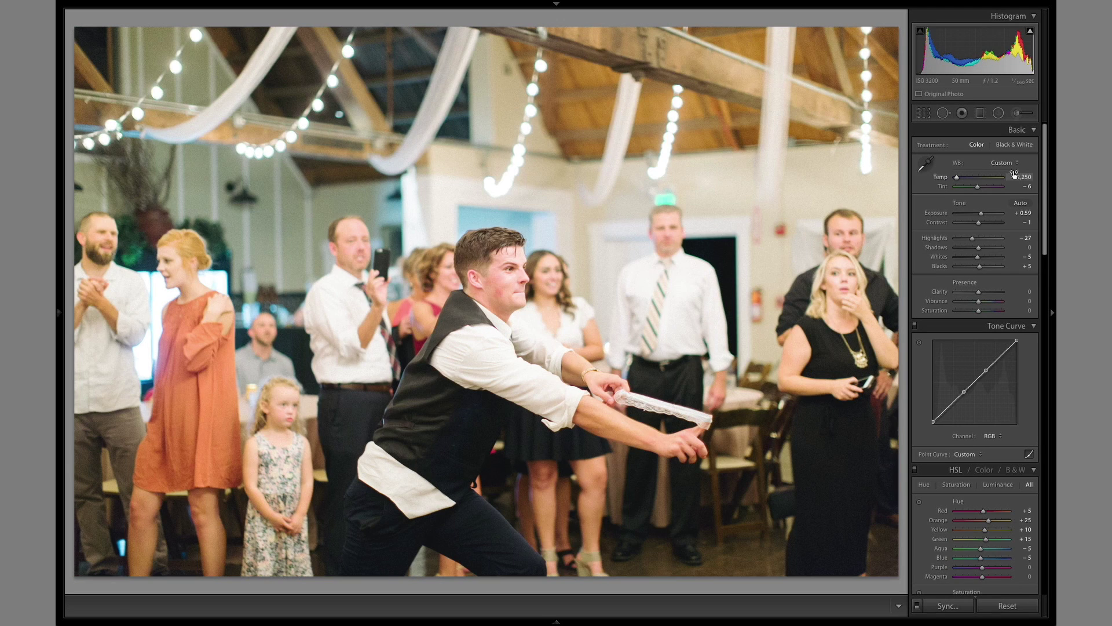
# Set the exposure to +0.83 on the close-up of the man raising the garter and +0.75 on the groomsmen celebrating around him
pyautogui.press('Right')
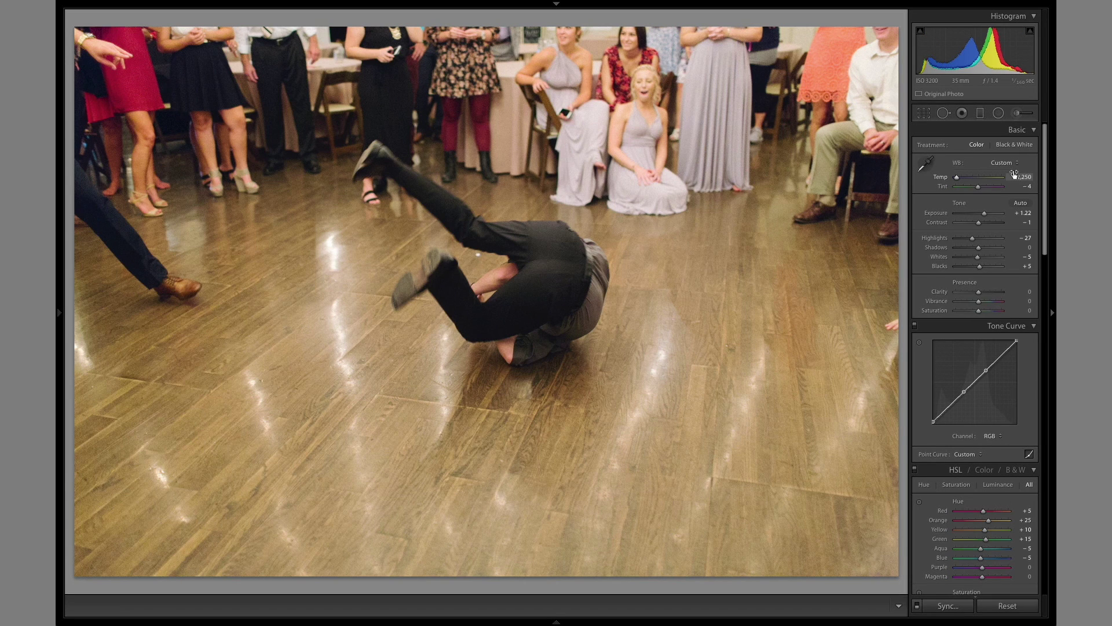
pyautogui.press('Right')
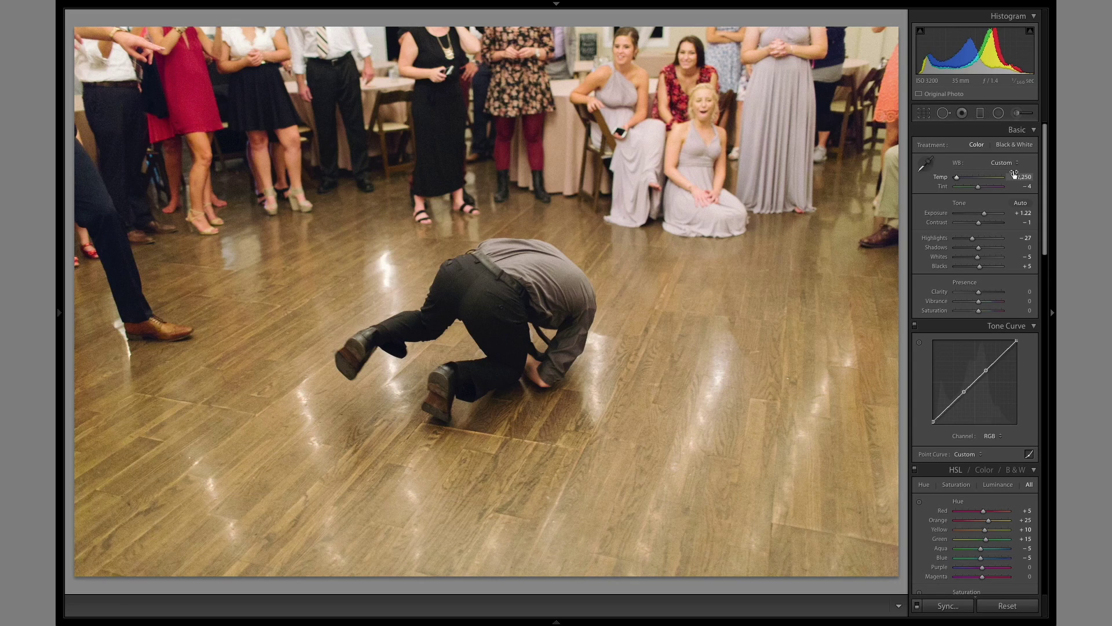
pyautogui.press('Right')
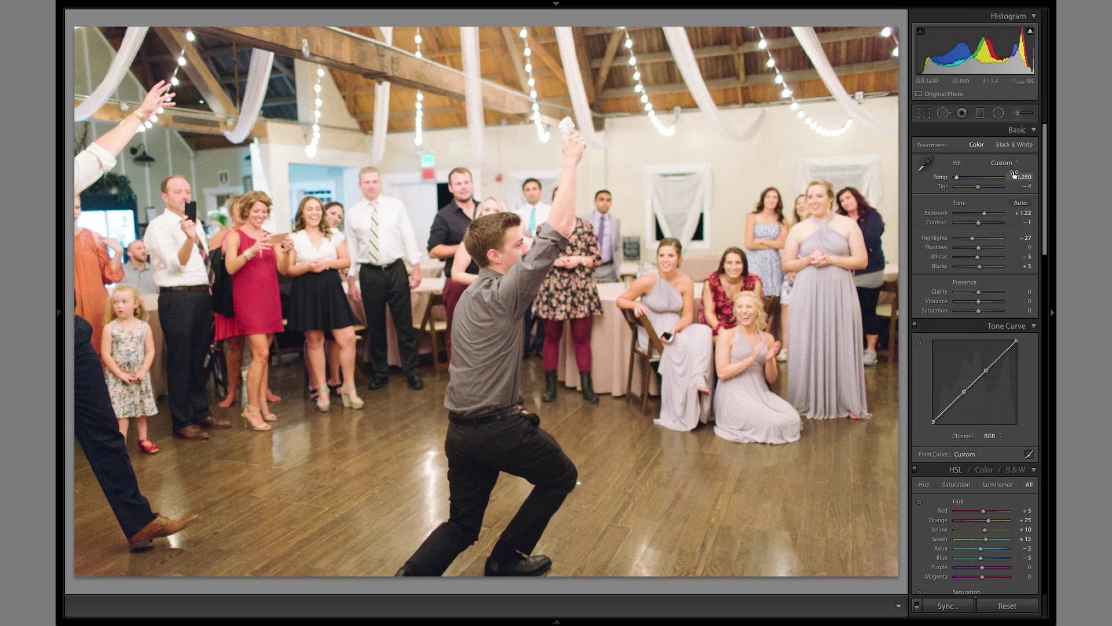
pyautogui.press('Right')
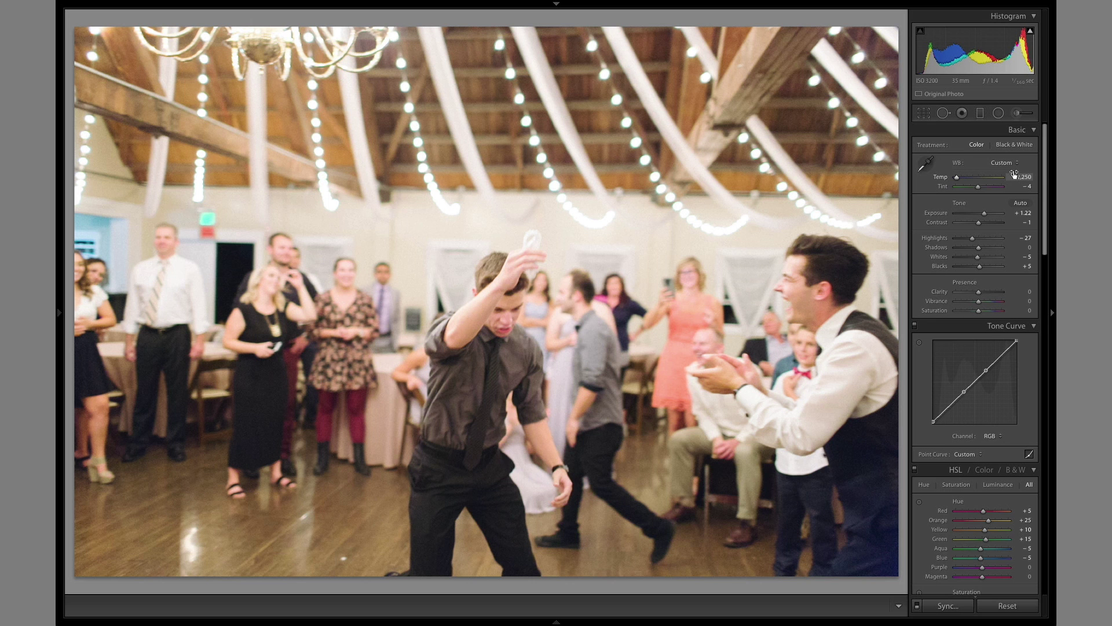
pyautogui.press('Right')
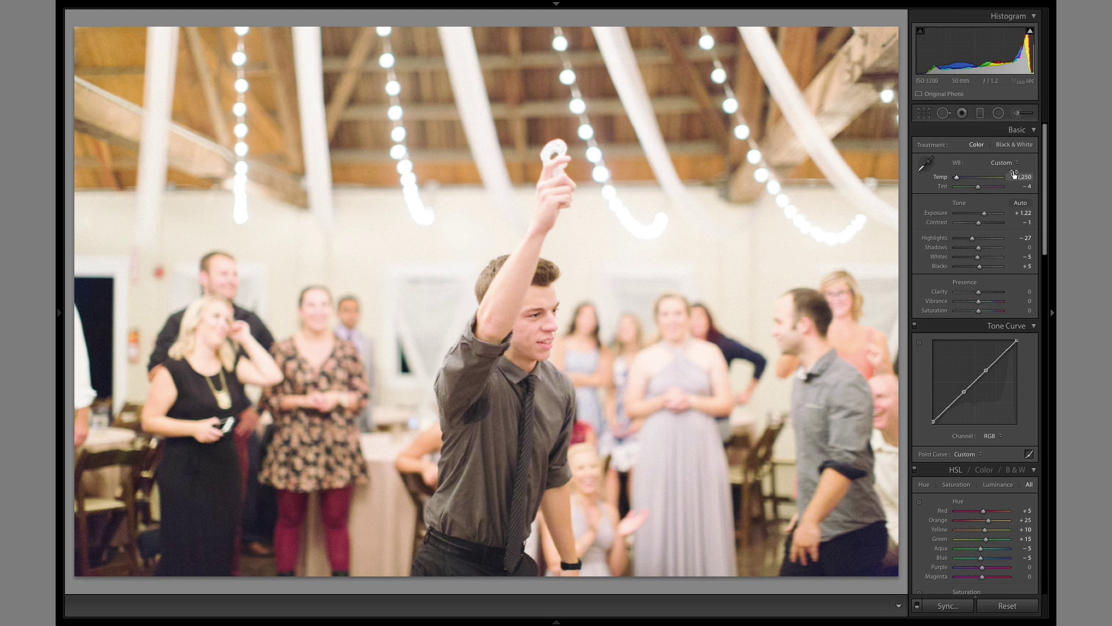
pyautogui.press('-')
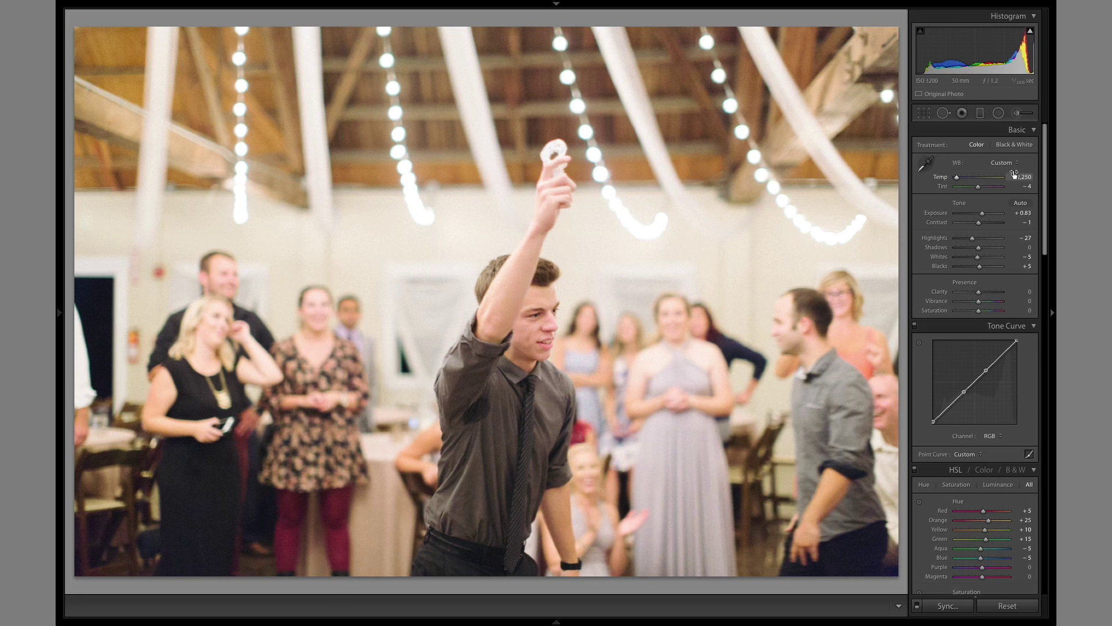
pyautogui.press('Right')
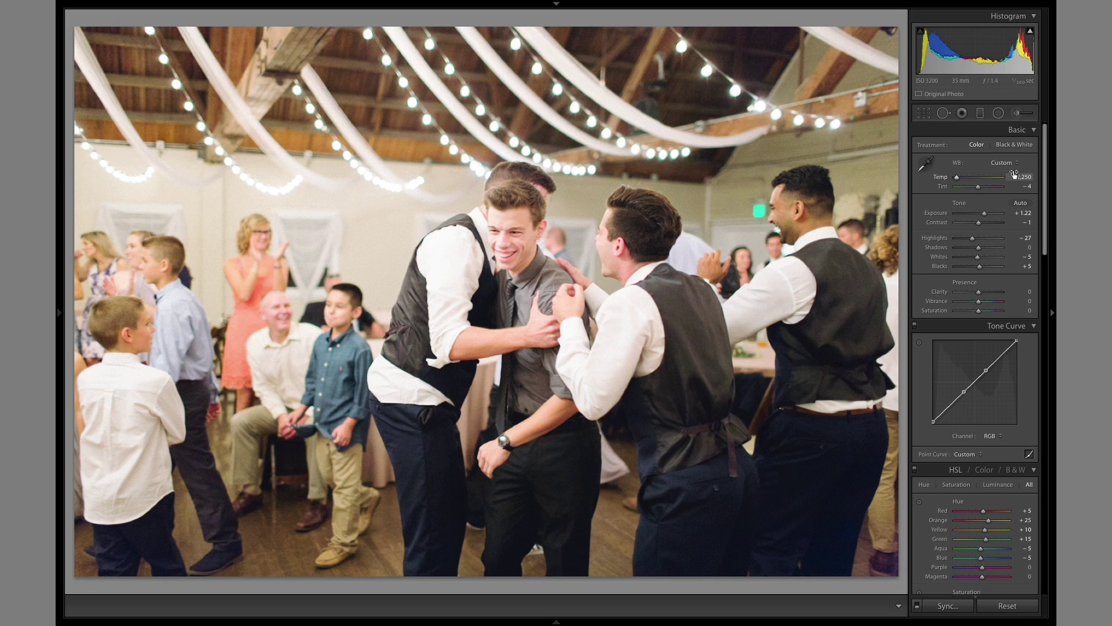
pyautogui.press('Right')
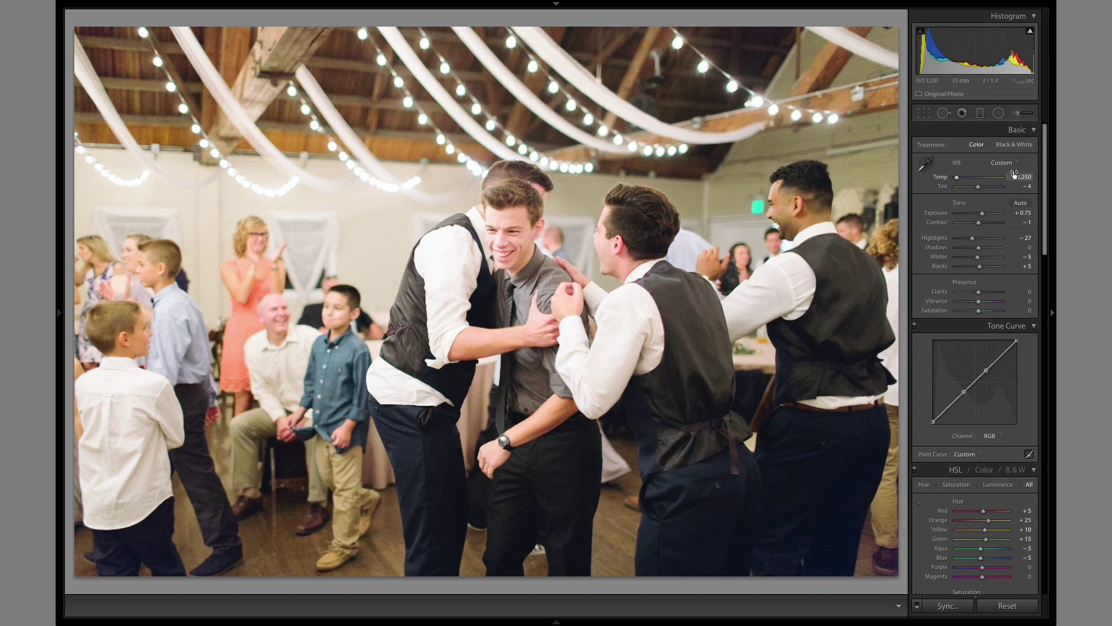
pyautogui.press('Right')
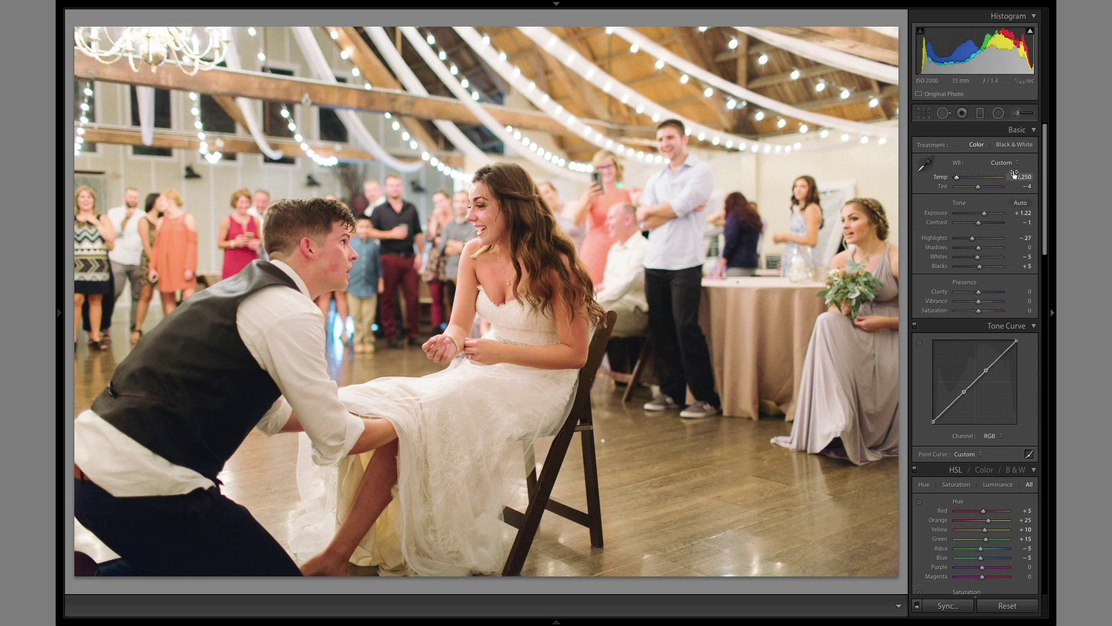
# Open the sparkler exit photo DAV_7713.CR2 and copy its develop settings, leaving out local adjustments, transform, spot removal and crop
pyautogui.moveTo(775, 594)
pyautogui.hscroll(10, 773, 592)
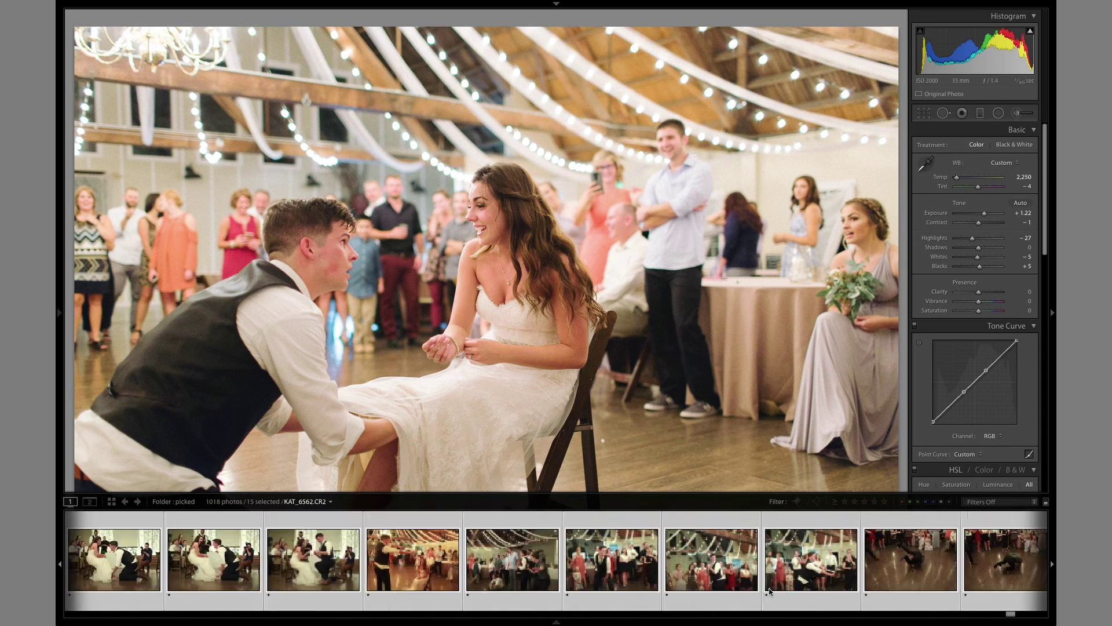
pyautogui.hscroll(4, 770, 586)
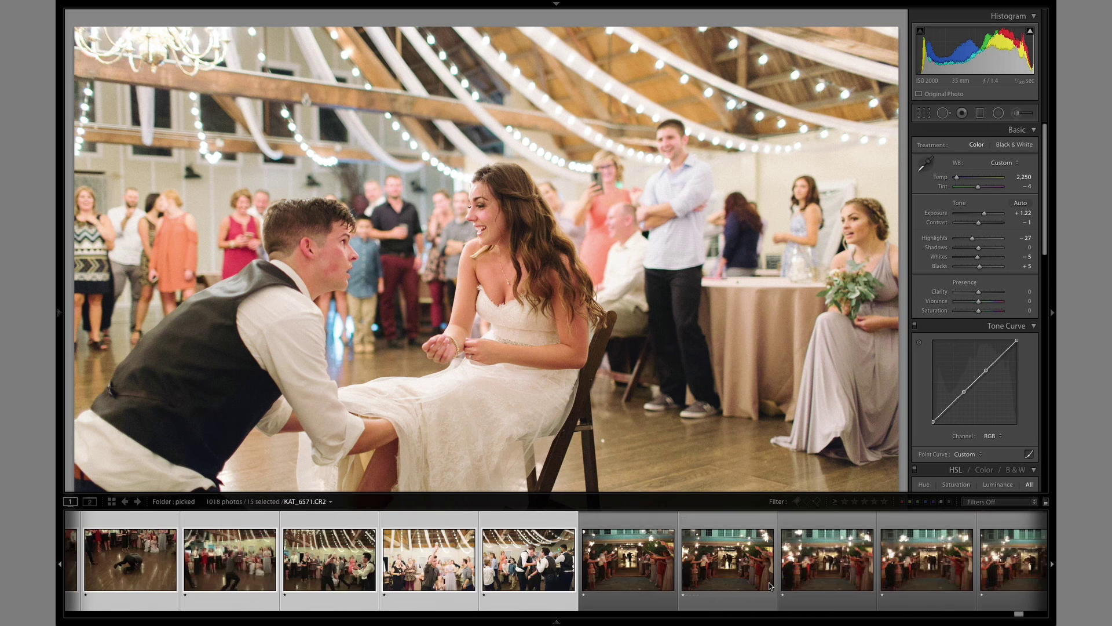
pyautogui.click(634, 568)
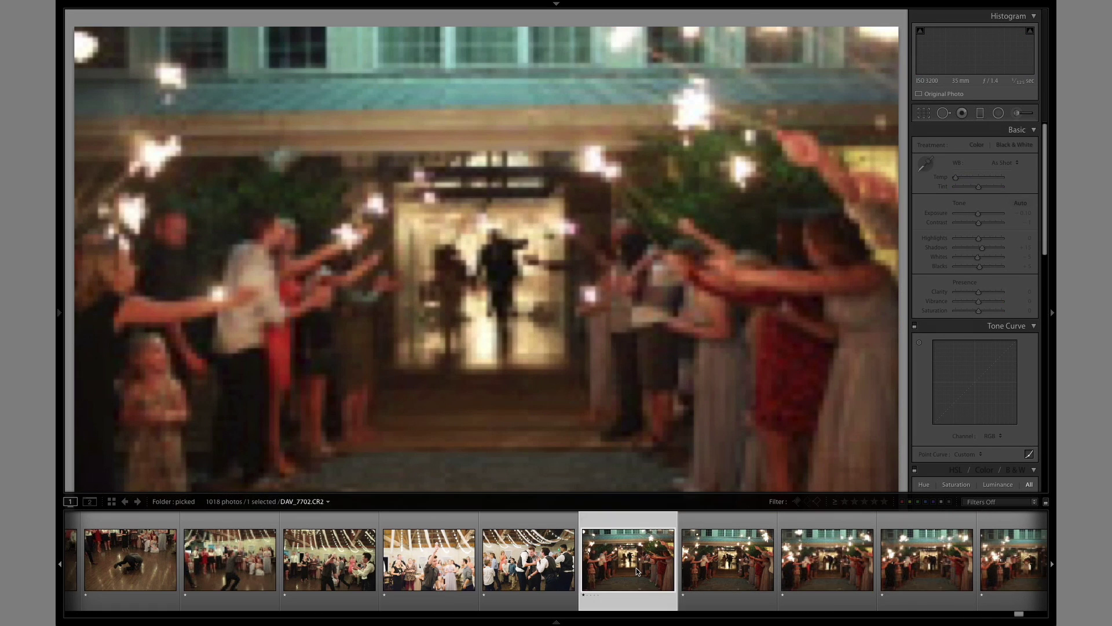
pyautogui.hscroll(7, 635, 565)
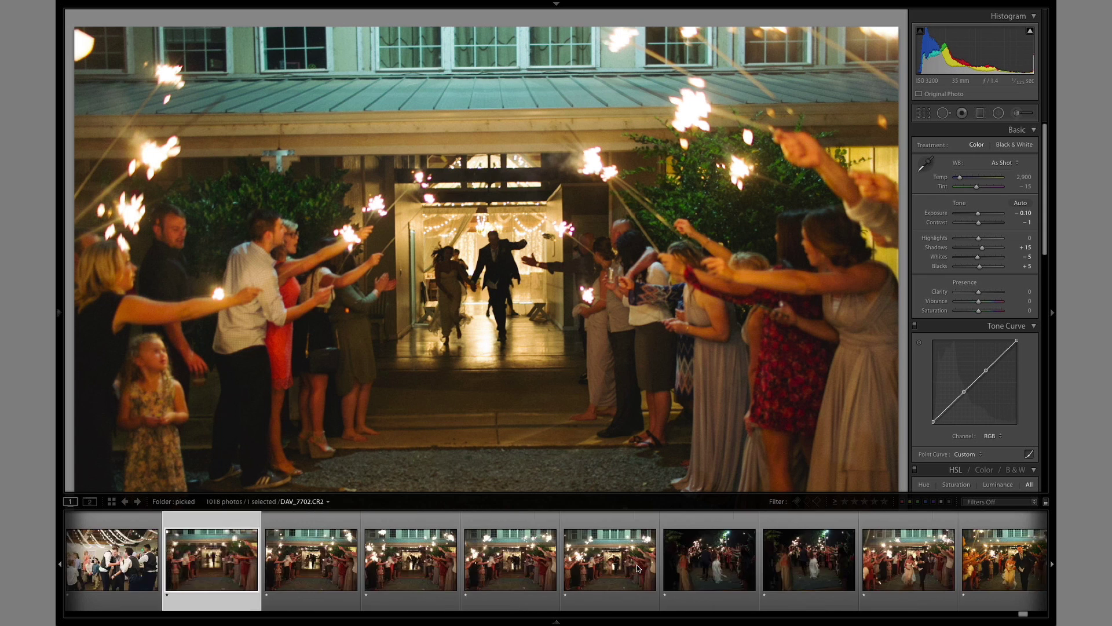
pyautogui.click(619, 569)
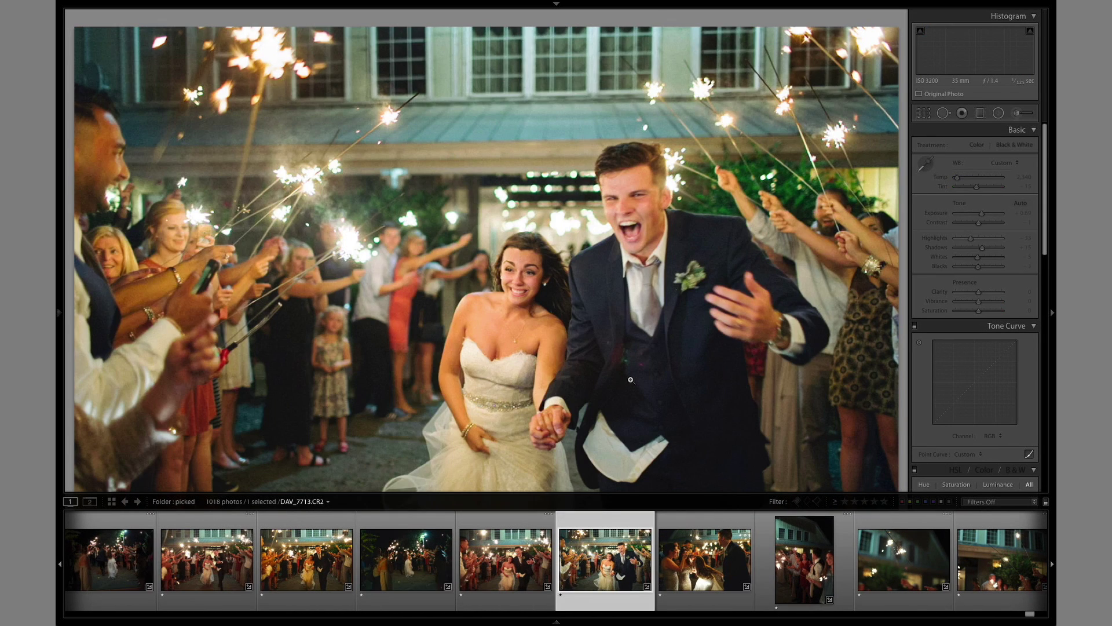
pyautogui.press('F6')
pyautogui.press('super+shift+c')
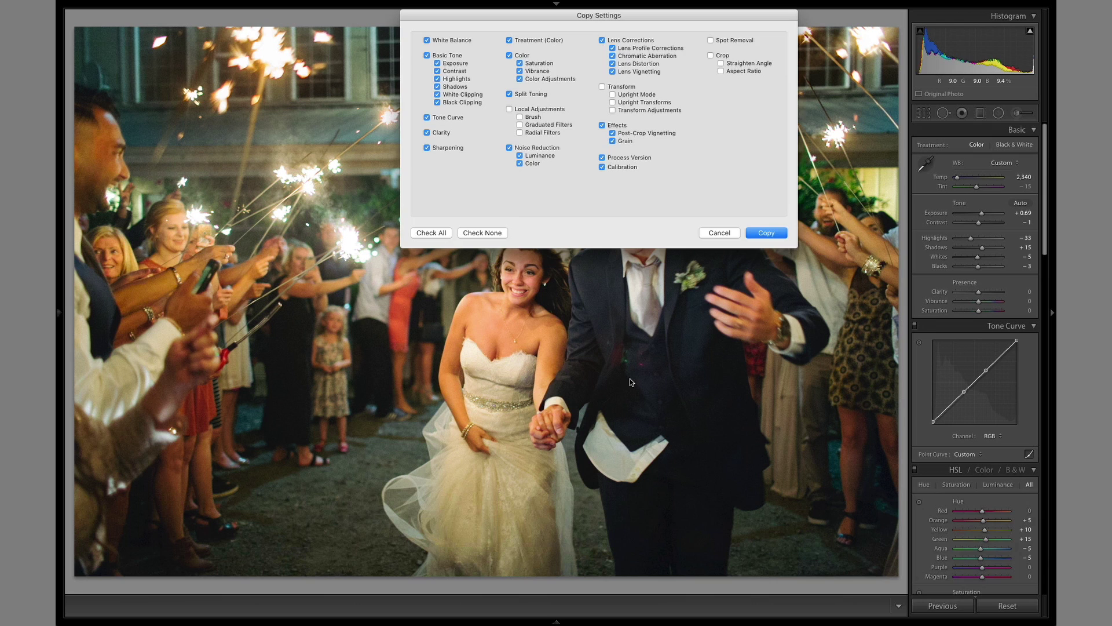
pyautogui.press('Return')
# Go back to DAV_7702.CR2, the first sparkler exit photo, and show it at full height without the photo strip
pyautogui.moveTo(616, 621)
pyautogui.scroll(5, 426, 580)
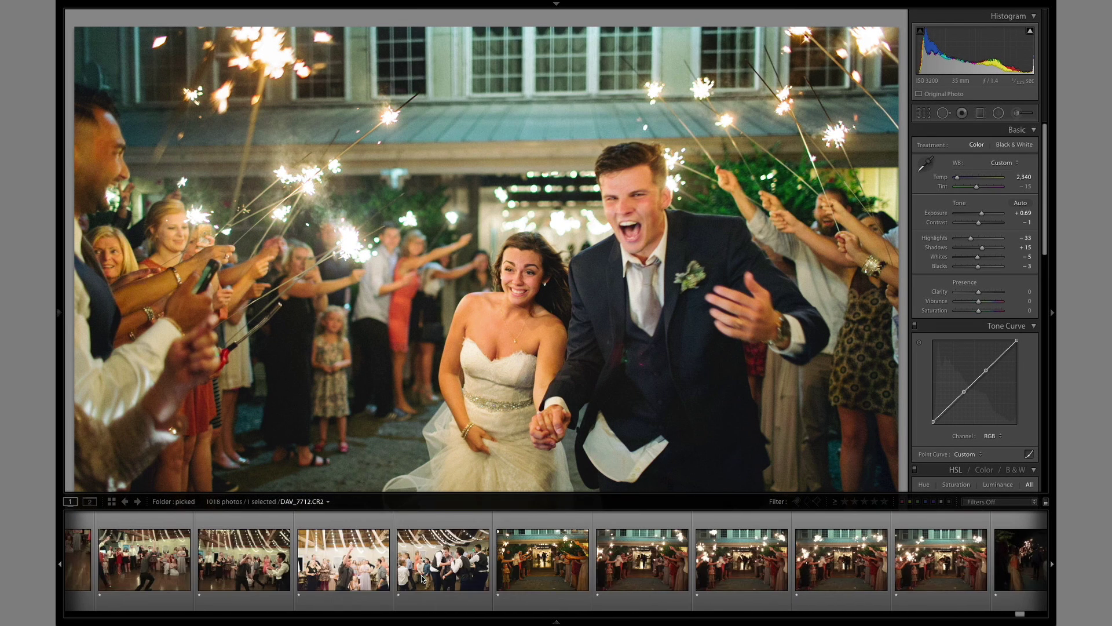
pyautogui.click(518, 560)
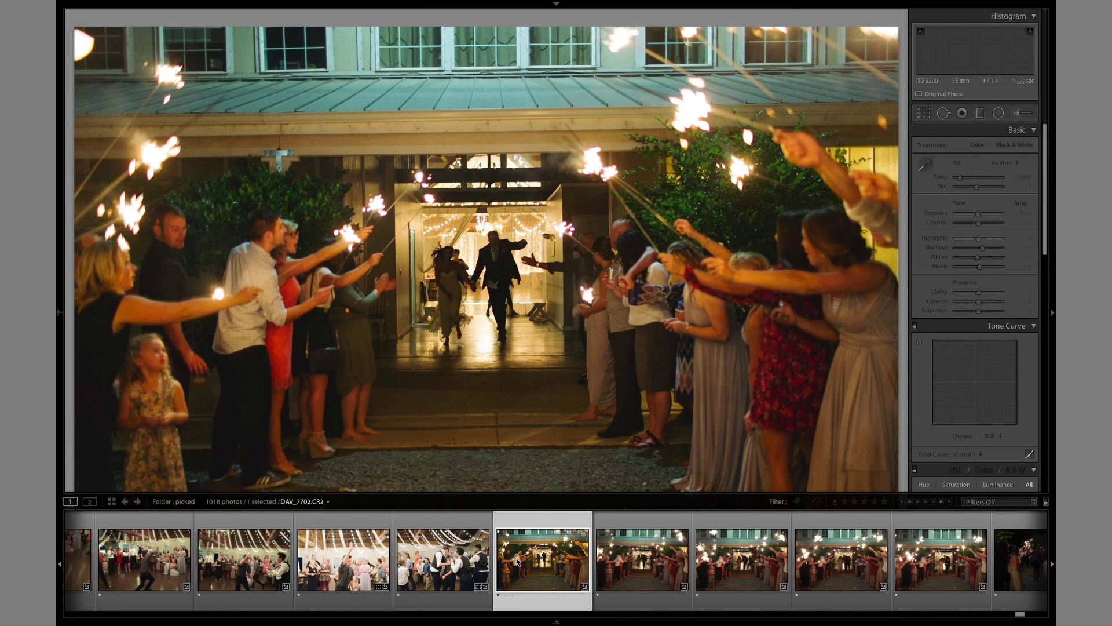
pyautogui.press('F6')
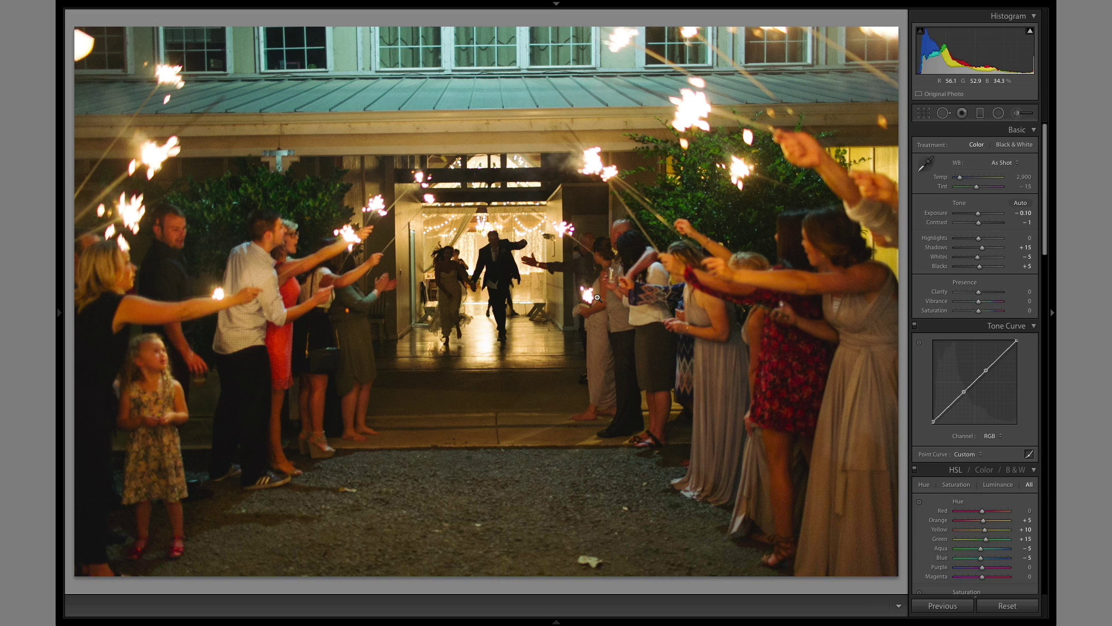